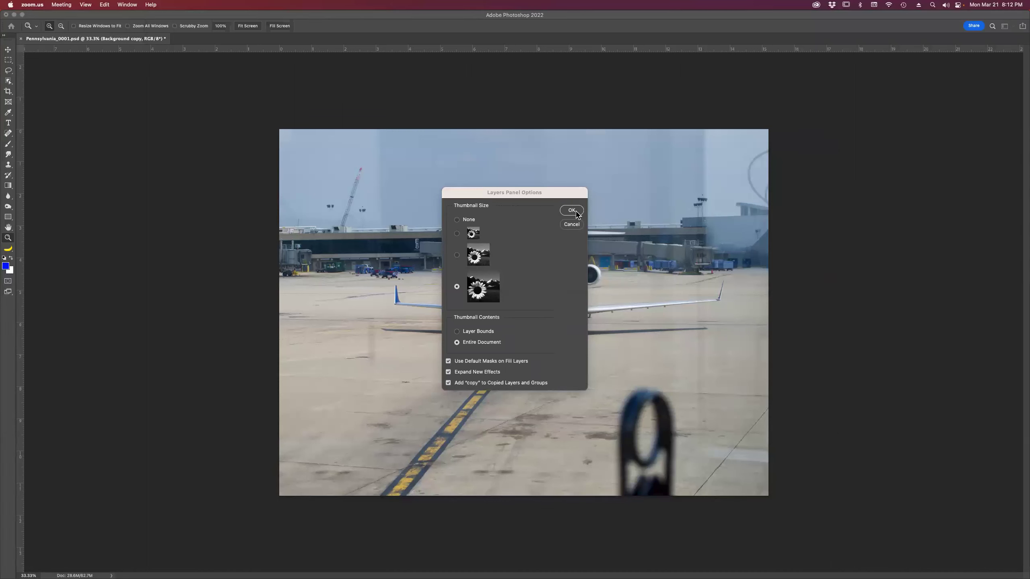
Set the Layers panel thumbnail size to None
{"action": "left_click", "coordinate": [456, 255]}
{"action": "left_click", "coordinate": [458, 287]}
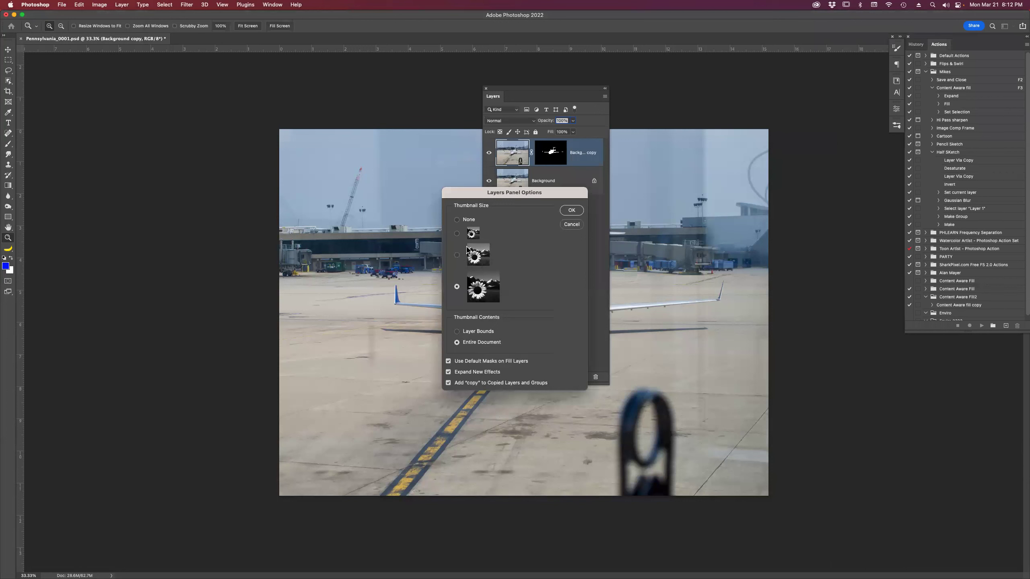
{"action": "left_click", "coordinate": [457, 220]}
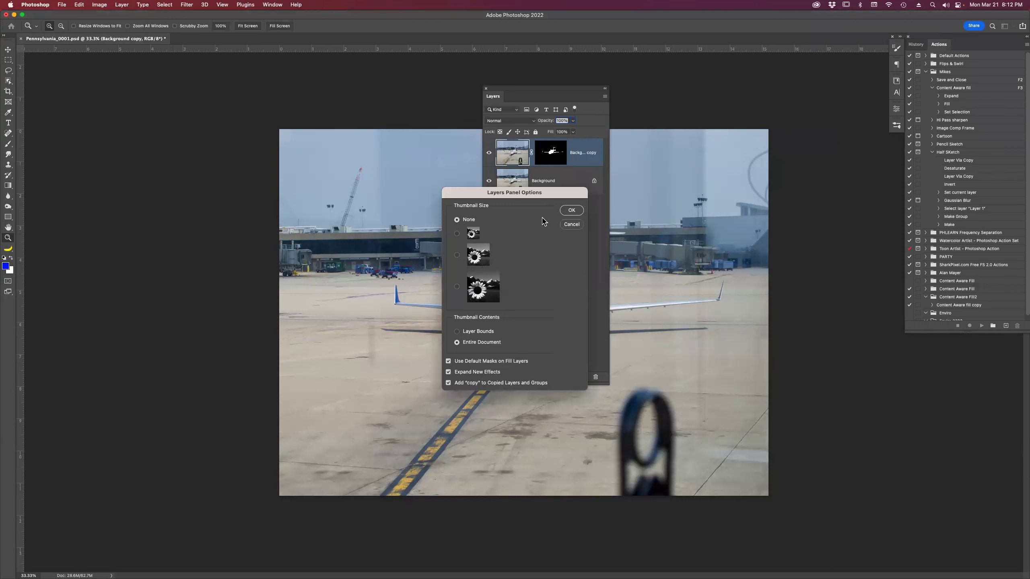
{"action": "left_click", "coordinate": [572, 210]}
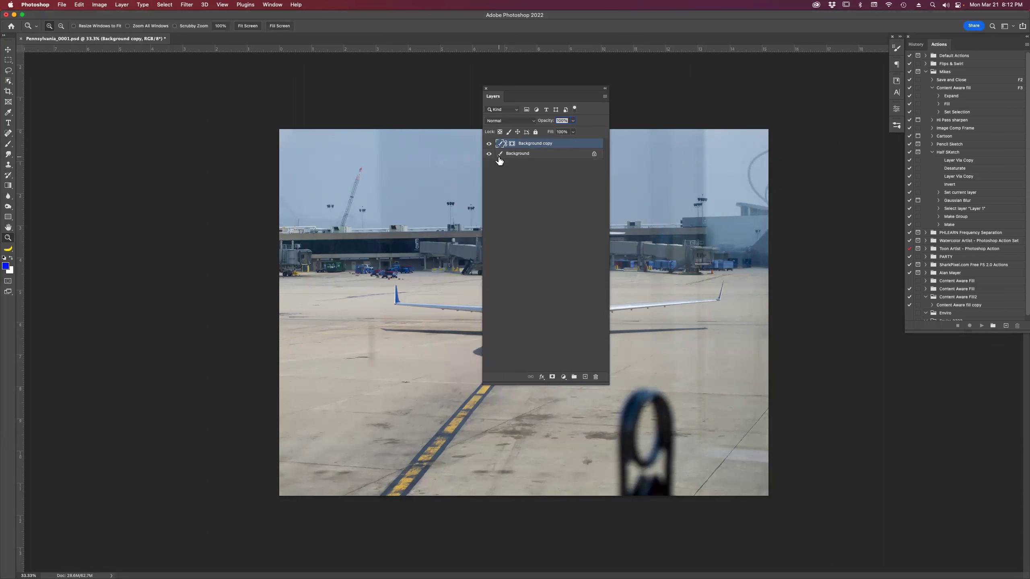
Set the Layers panel thumbnail size to the largest option
{"action": "left_click", "coordinate": [606, 96]}
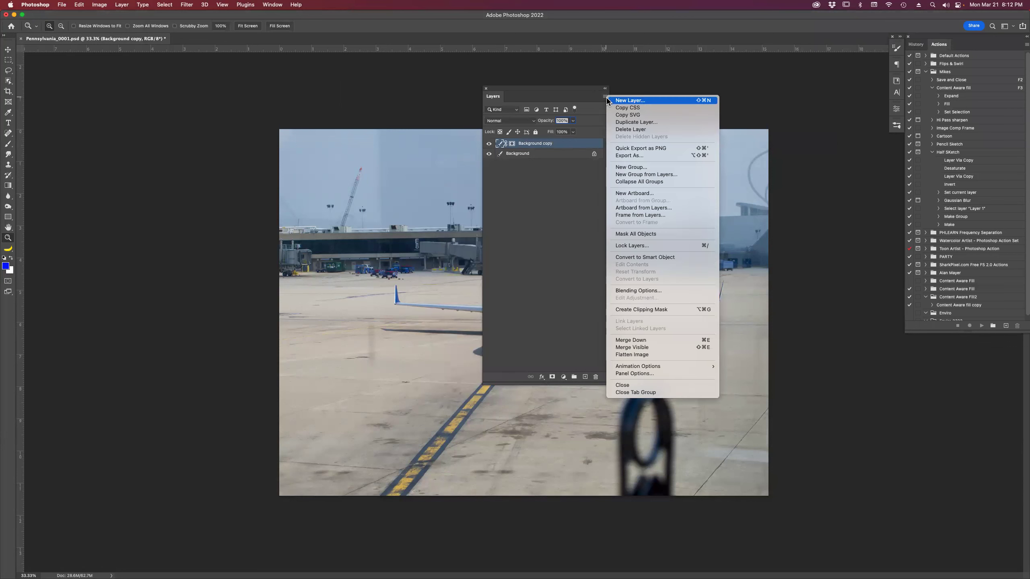
{"action": "left_click", "coordinate": [630, 374]}
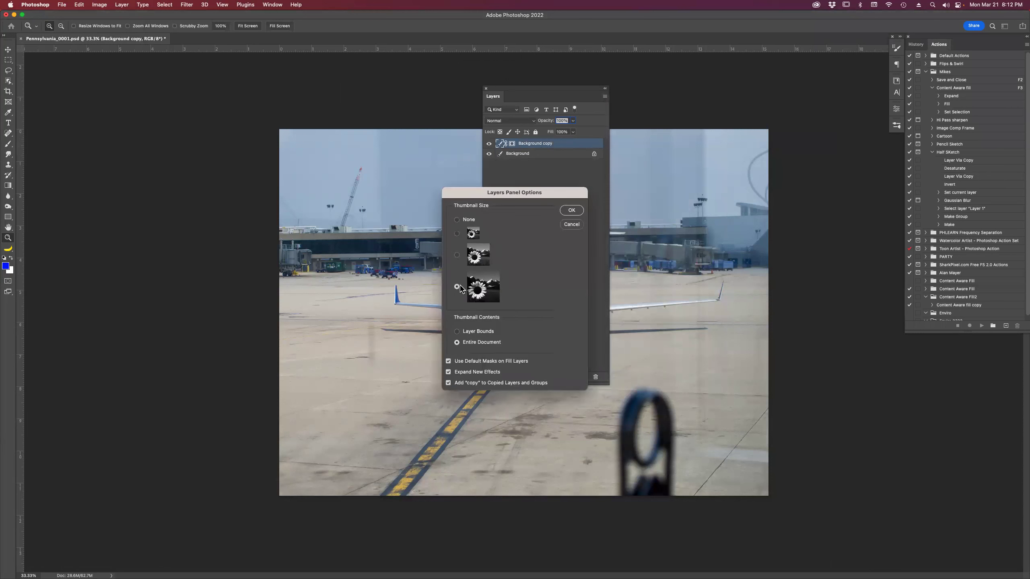
{"action": "left_click", "coordinate": [571, 210]}
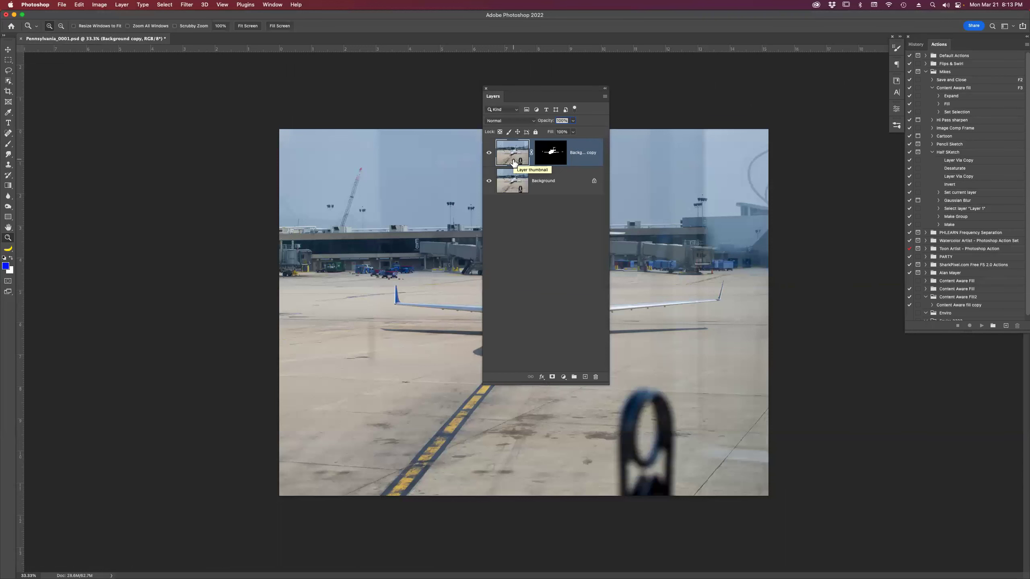
{"action": "key", "text": "super+k"}
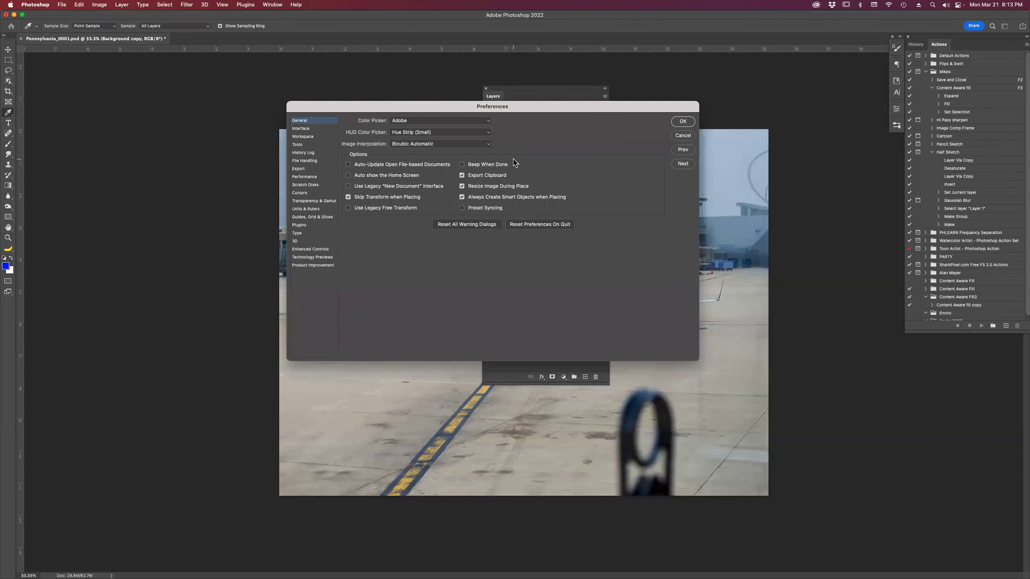
{"action": "key", "text": "Escape"}
{"action": "key", "text": "z"}
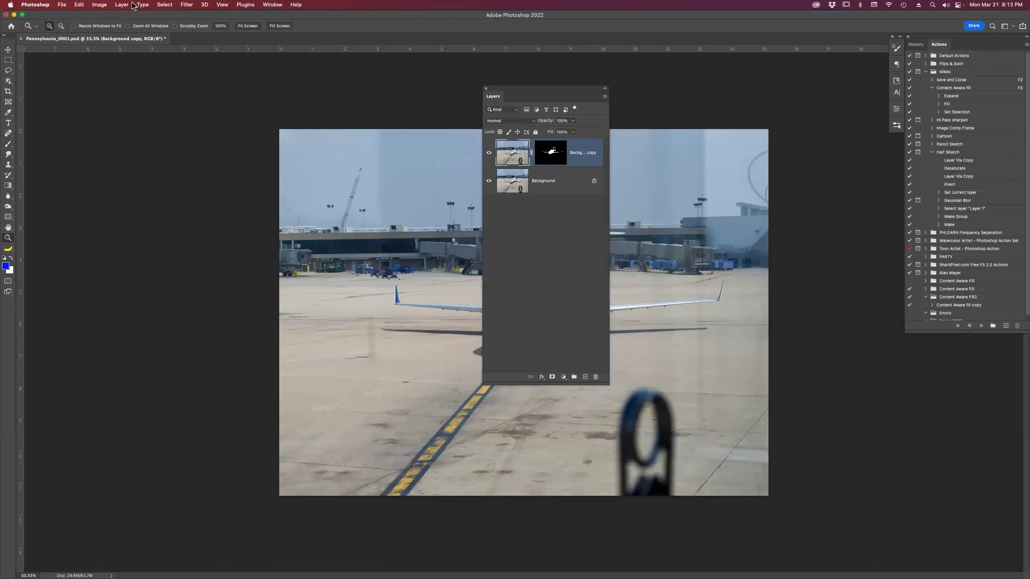
Open the General preferences
{"action": "left_click", "coordinate": [36, 5]}
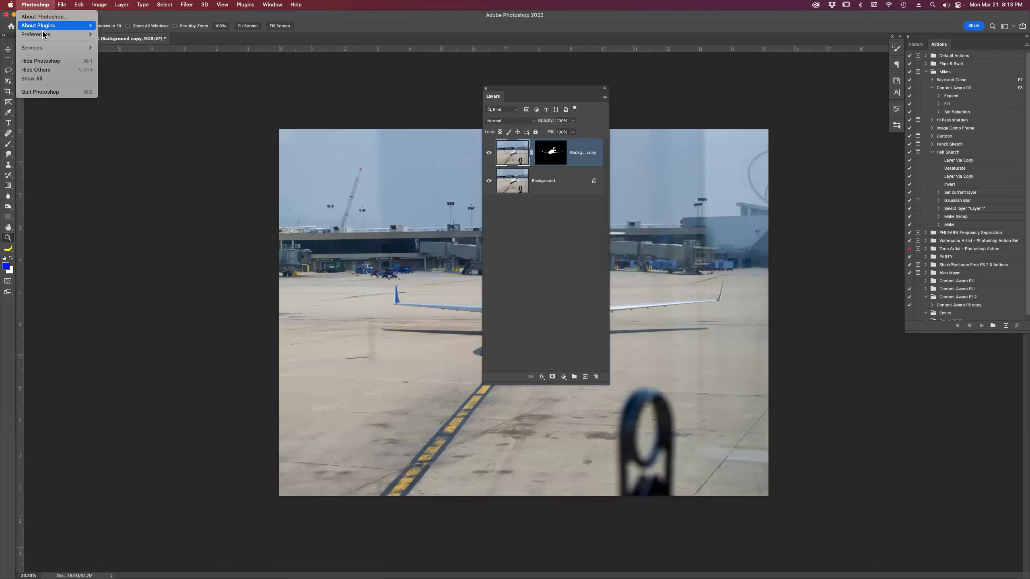
{"action": "mouse_move", "coordinate": [44, 36]}
{"action": "left_click", "coordinate": [126, 33]}
{"action": "key", "text": "i"}
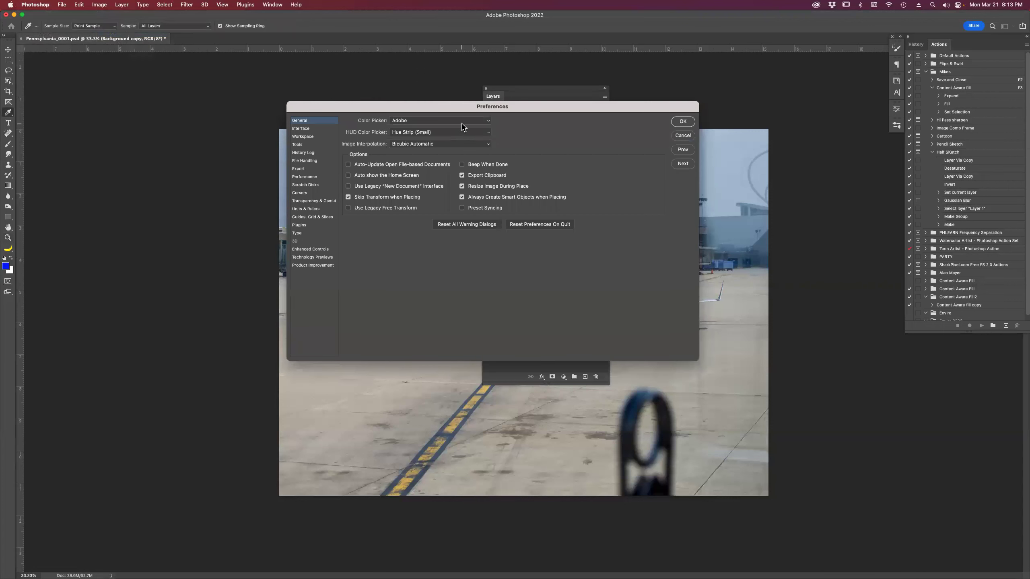
{"action": "left_click", "coordinate": [83, 5]}
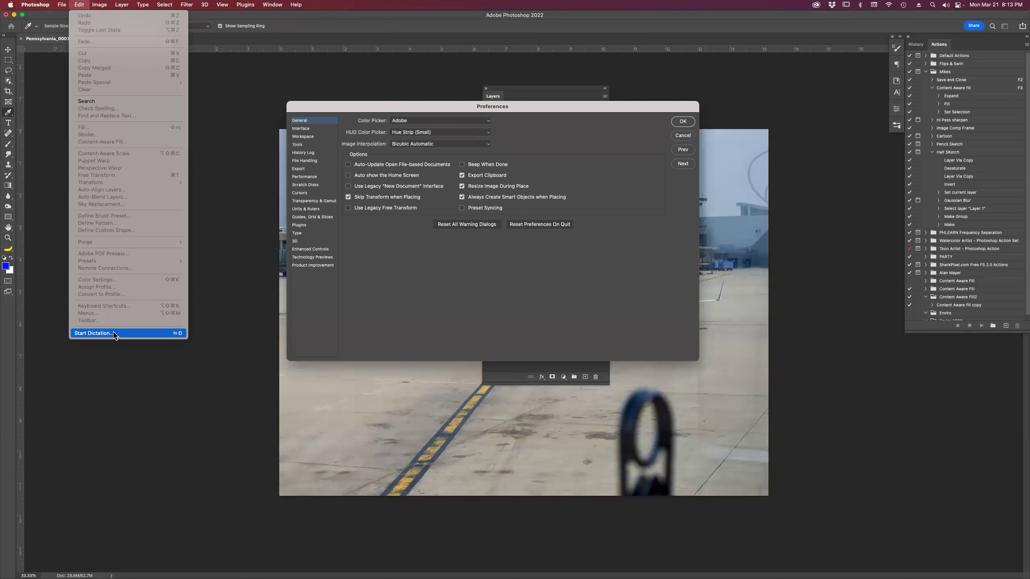
{"action": "left_click", "coordinate": [364, 5]}
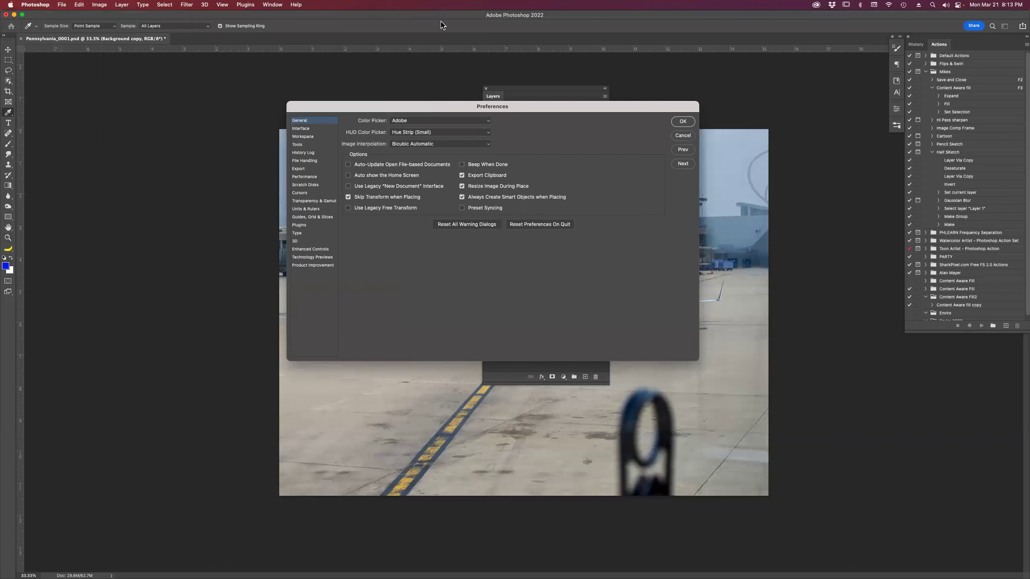
Try the darker and lighter color themes in the Interface preferences, finishing on the second-darkest theme
{"action": "left_click", "coordinate": [320, 129]}
{"action": "left_click", "coordinate": [418, 136]}
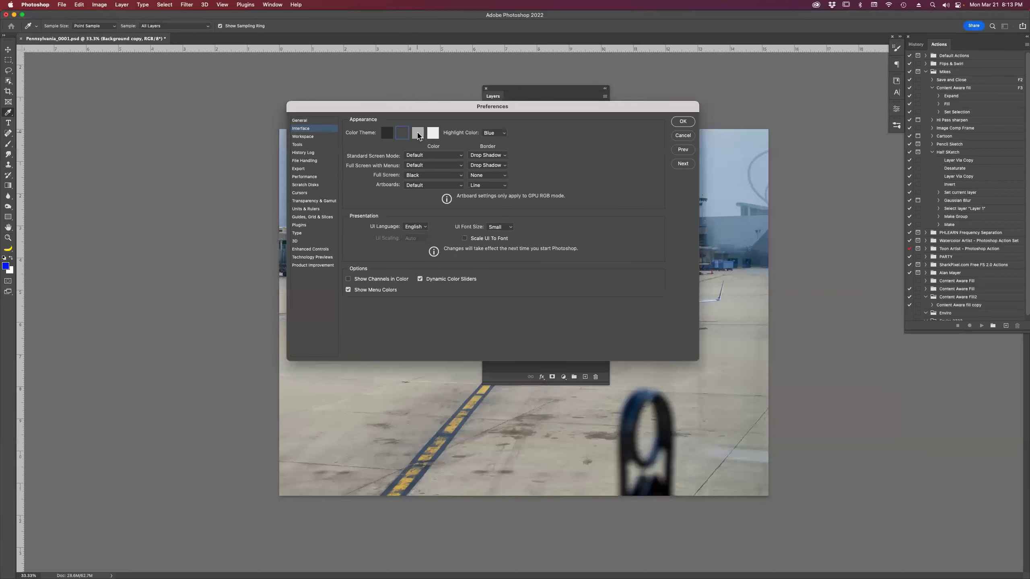
{"action": "left_click", "coordinate": [432, 136]}
{"action": "left_click", "coordinate": [403, 135]}
{"action": "left_click", "coordinate": [386, 136]}
{"action": "left_click", "coordinate": [403, 136]}
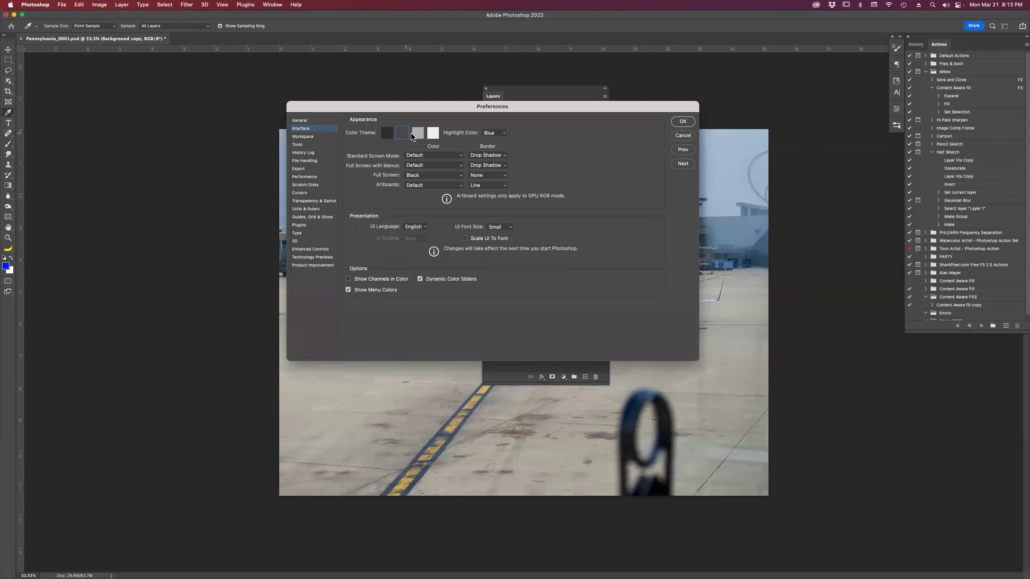
{"action": "left_click", "coordinate": [418, 136]}
{"action": "left_click", "coordinate": [433, 135]}
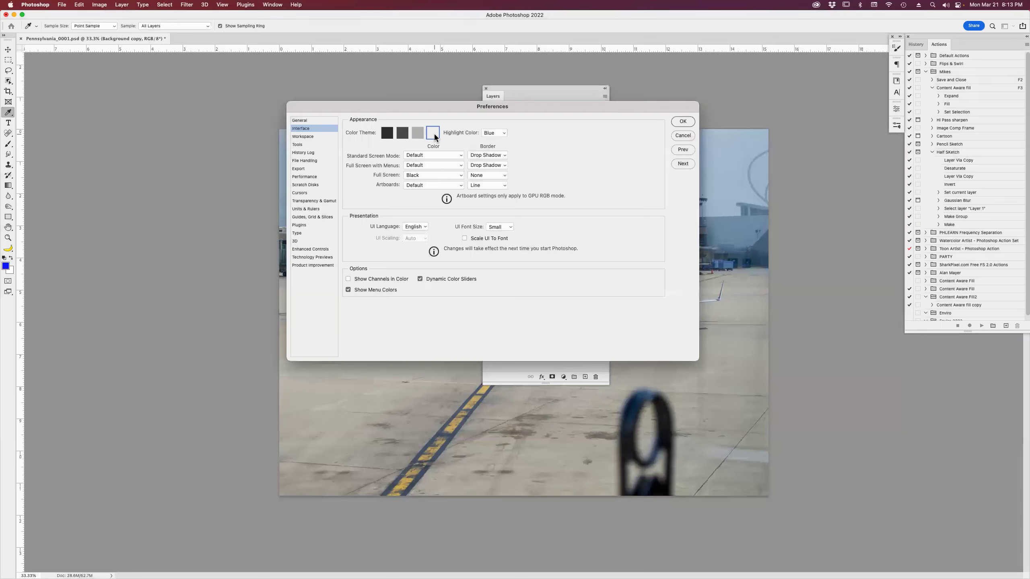
{"action": "left_click", "coordinate": [417, 133]}
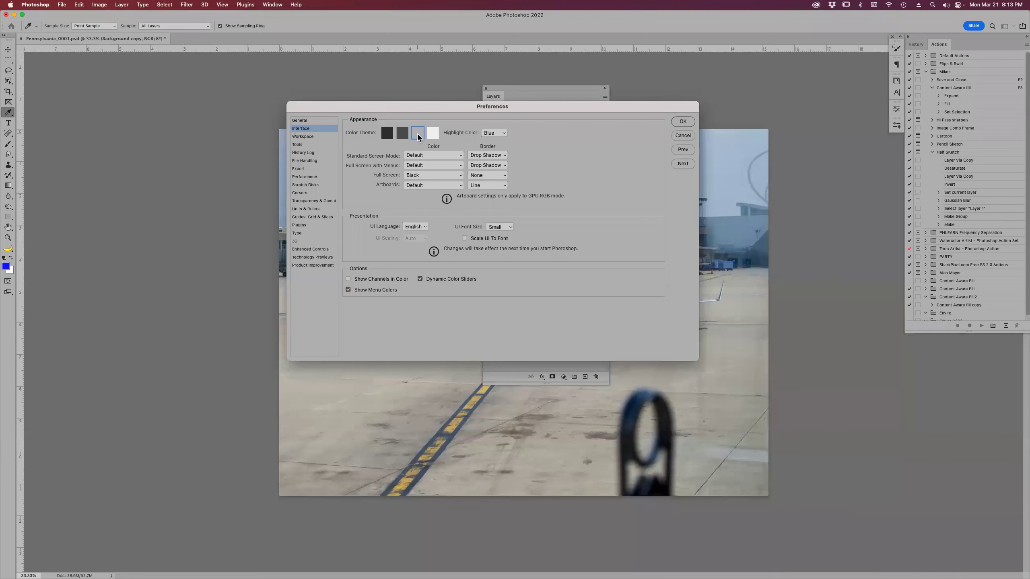
{"action": "left_click", "coordinate": [403, 137]}
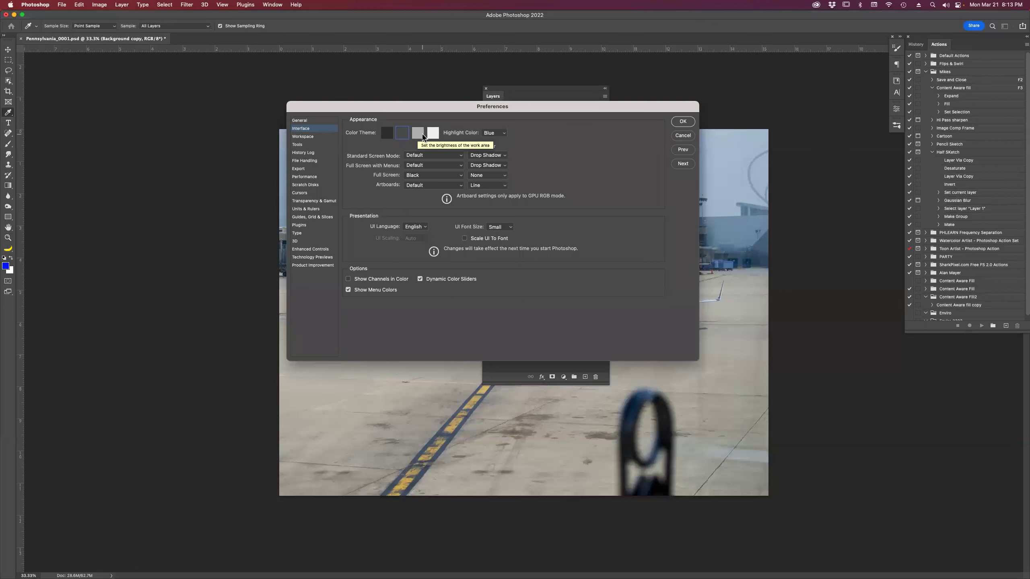
{"action": "left_click", "coordinate": [417, 134]}
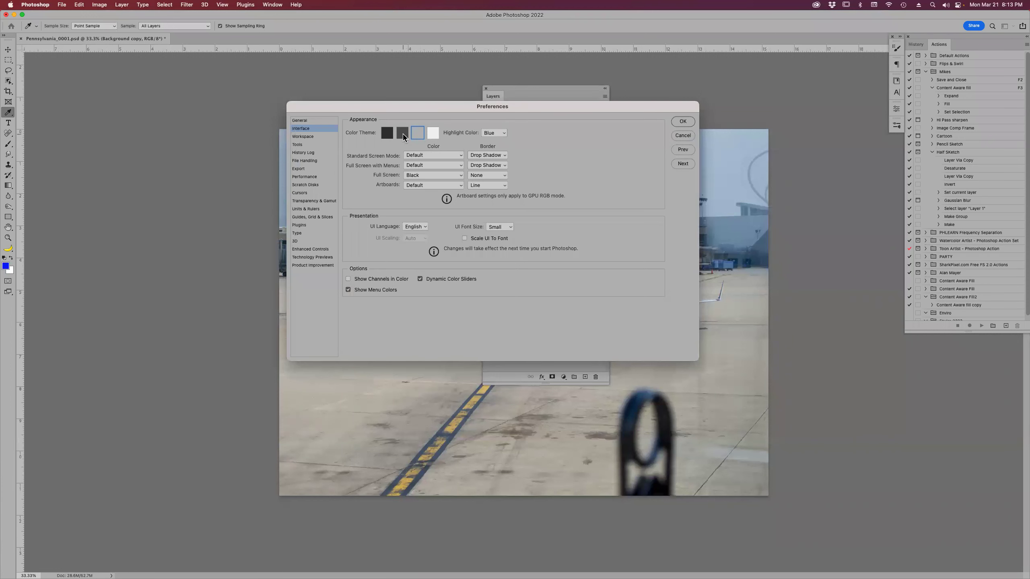
{"action": "left_click", "coordinate": [403, 134]}
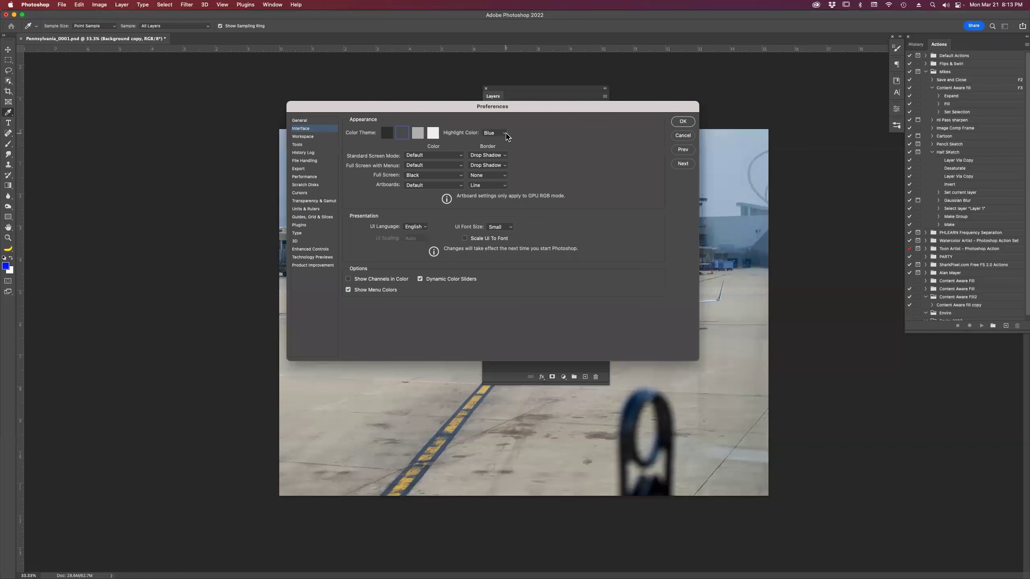
Set the interface highlight color to Default and move the Preferences dialog clear of the Layers panel
{"action": "left_click", "coordinate": [505, 135]}
{"action": "left_click", "coordinate": [505, 126]}
{"action": "left_click_drag", "start_coordinate": [522, 110], "coordinate": [517, 266]}
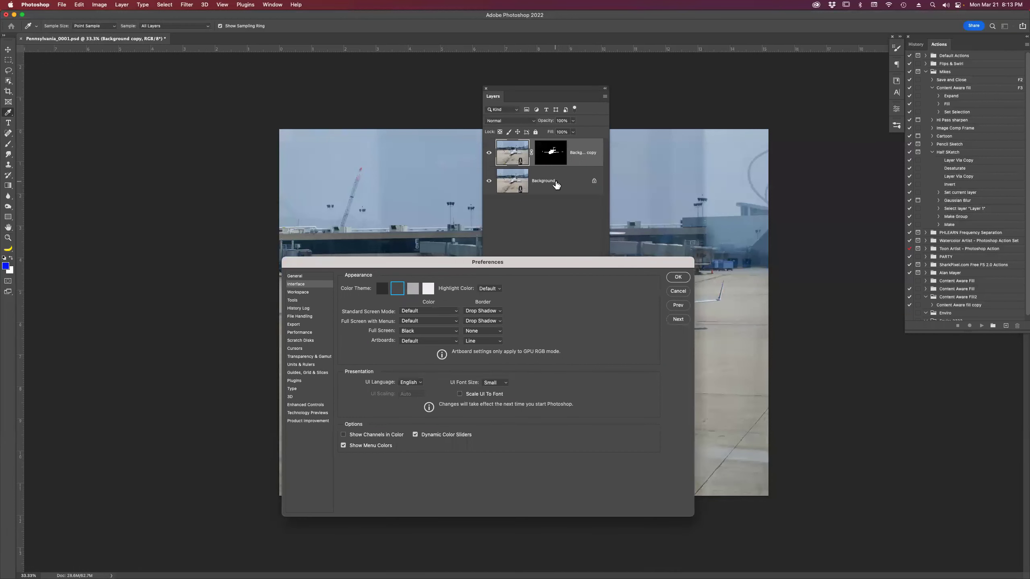
Set the interface highlight color to Blue and apply the preferences
{"action": "left_click", "coordinate": [495, 290]}
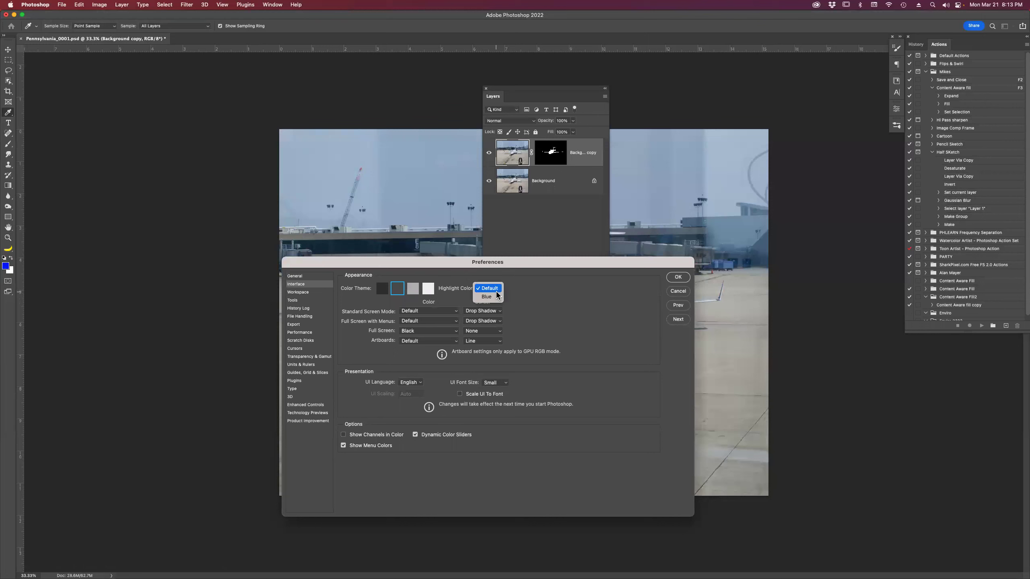
{"action": "left_click", "coordinate": [495, 299]}
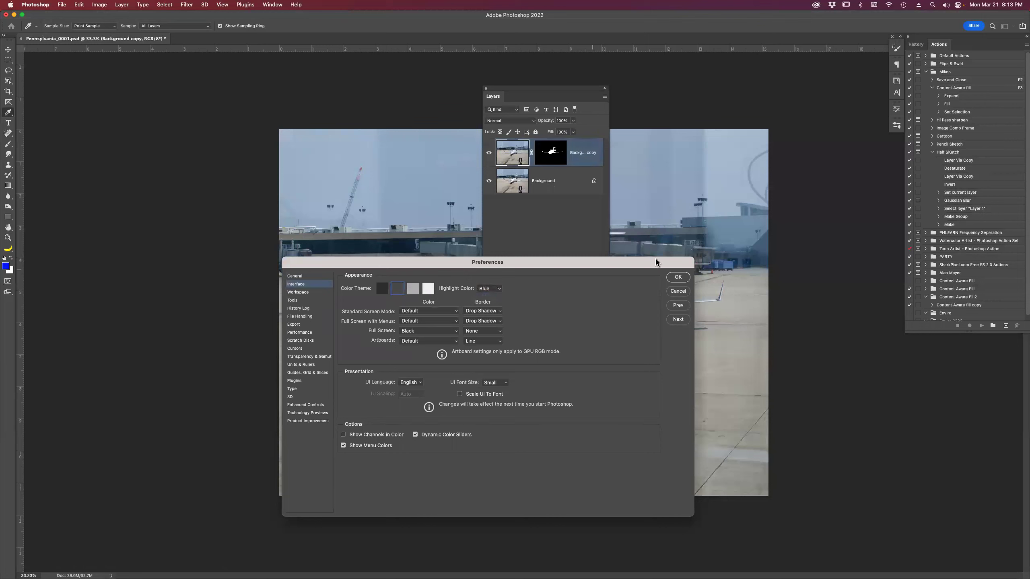
{"action": "left_click", "coordinate": [678, 277]}
{"action": "key", "text": "z"}
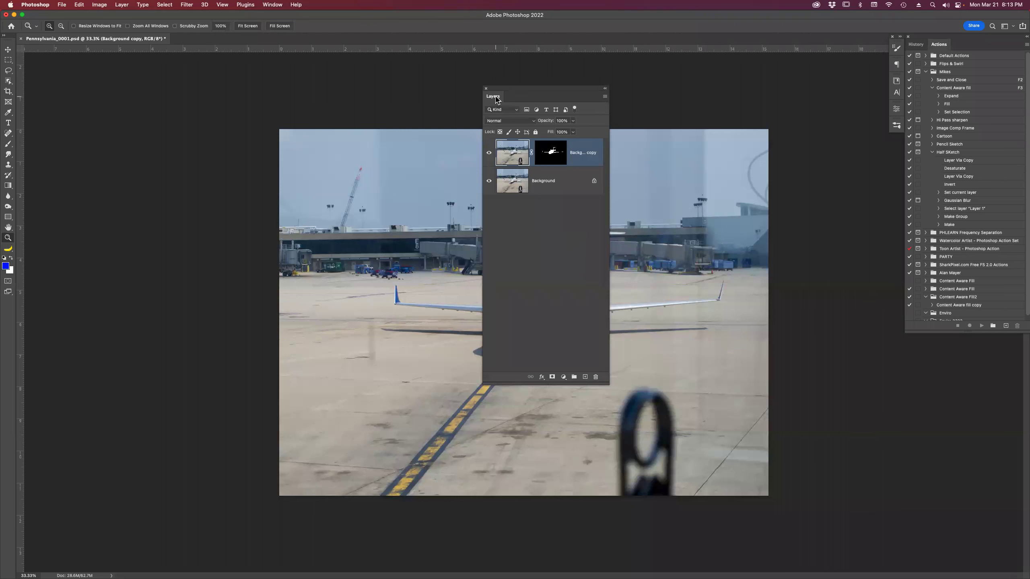
Dock the Layers panel with History and Actions, and pull all three out as separate floating panels
{"action": "left_click_drag", "start_coordinate": [495, 99], "coordinate": [965, 46]}
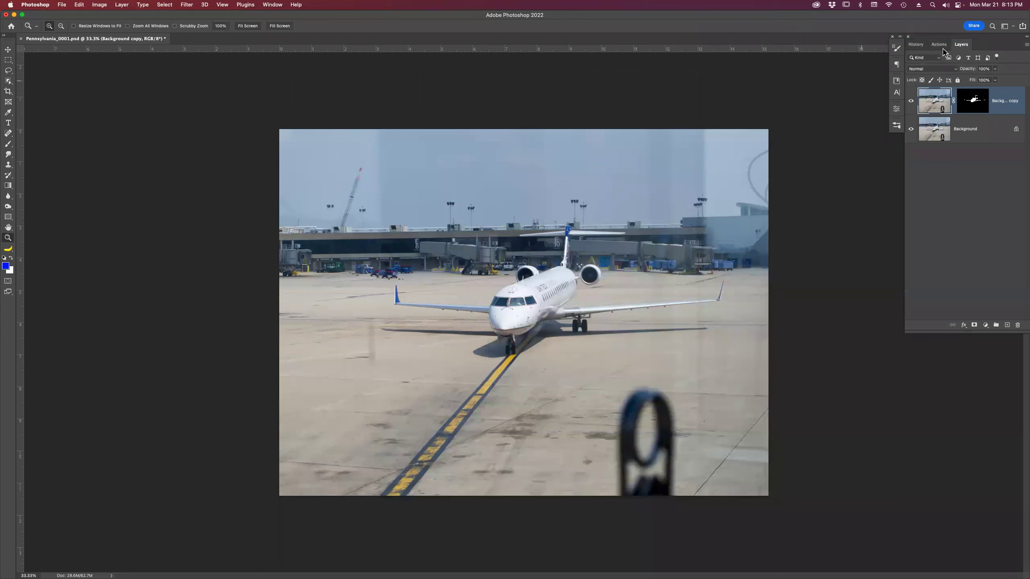
{"action": "left_click_drag", "start_coordinate": [964, 47], "coordinate": [640, 173]}
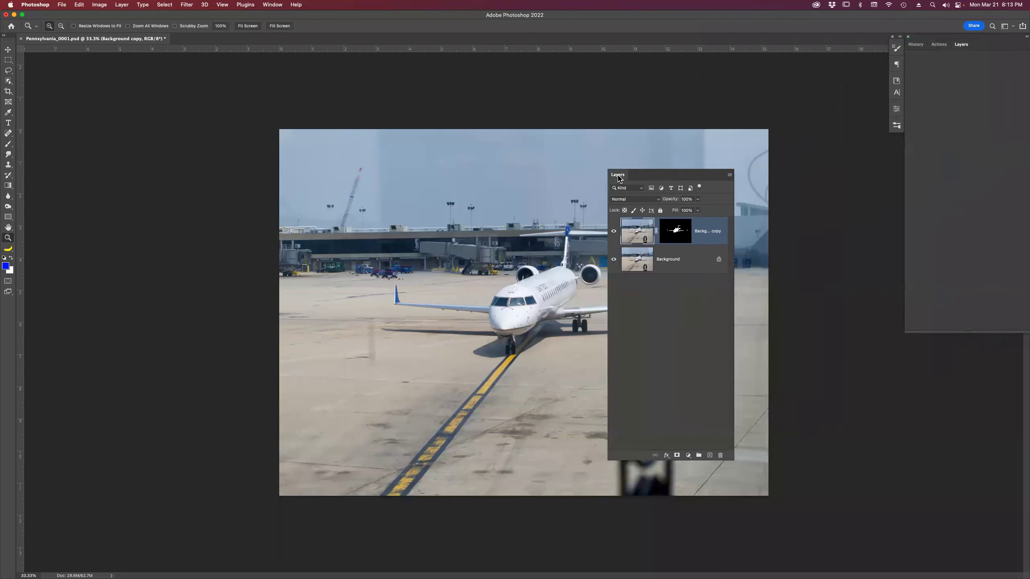
{"action": "left_click_drag", "start_coordinate": [942, 49], "coordinate": [469, 146]}
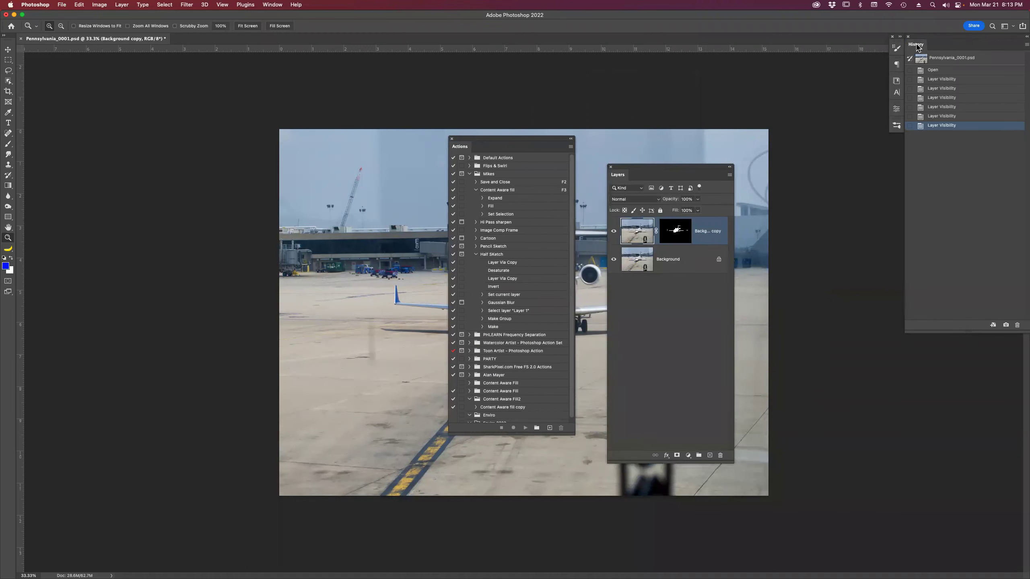
{"action": "left_click_drag", "start_coordinate": [917, 48], "coordinate": [324, 153]}
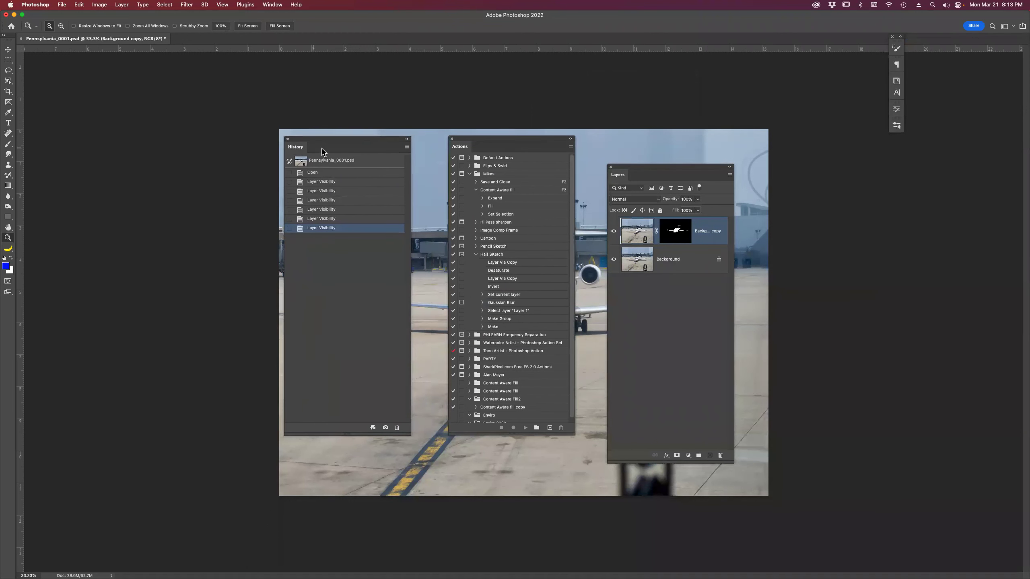
Pull the Paragraph, Brushes and Libraries panels out of the collapsed icon dock and expand them as floating panels
{"action": "left_click", "coordinate": [898, 66]}
{"action": "left_click_drag", "start_coordinate": [819, 64], "coordinate": [784, 315]}
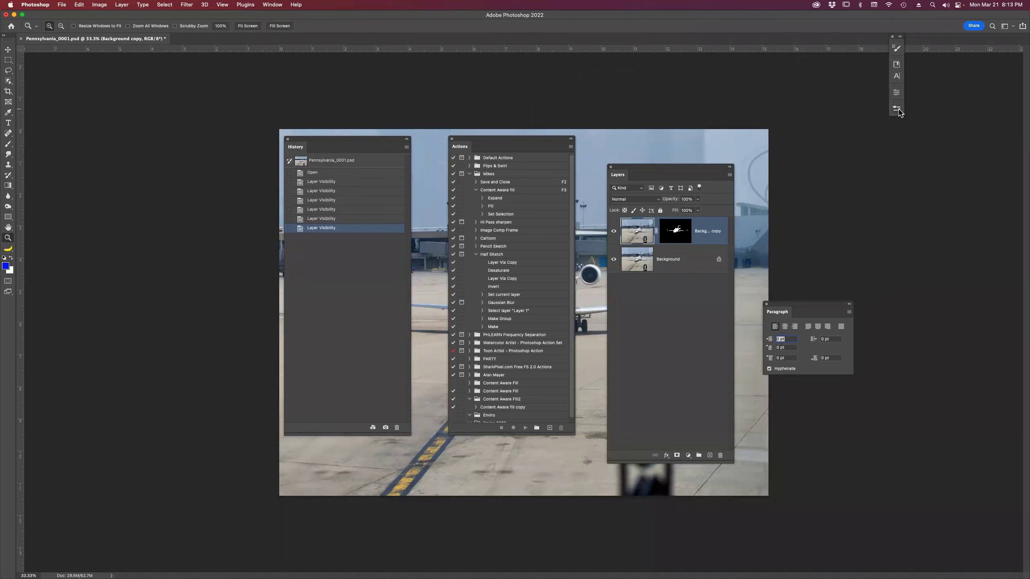
{"action": "left_click_drag", "start_coordinate": [895, 113], "coordinate": [823, 167]}
{"action": "left_click", "coordinate": [822, 164]}
{"action": "mouse_move", "coordinate": [718, 133]}
{"action": "left_mouse_down"}
{"action": "mouse_move", "coordinate": [388, 64]}
{"action": "mouse_move", "coordinate": [338, 99]}
{"action": "mouse_move", "coordinate": [343, 158]}
{"action": "mouse_move", "coordinate": [346, 147]}
{"action": "left_mouse_up"}
{"action": "left_click", "coordinate": [346, 148]}
{"action": "left_click_drag", "start_coordinate": [895, 68], "coordinate": [804, 168]}
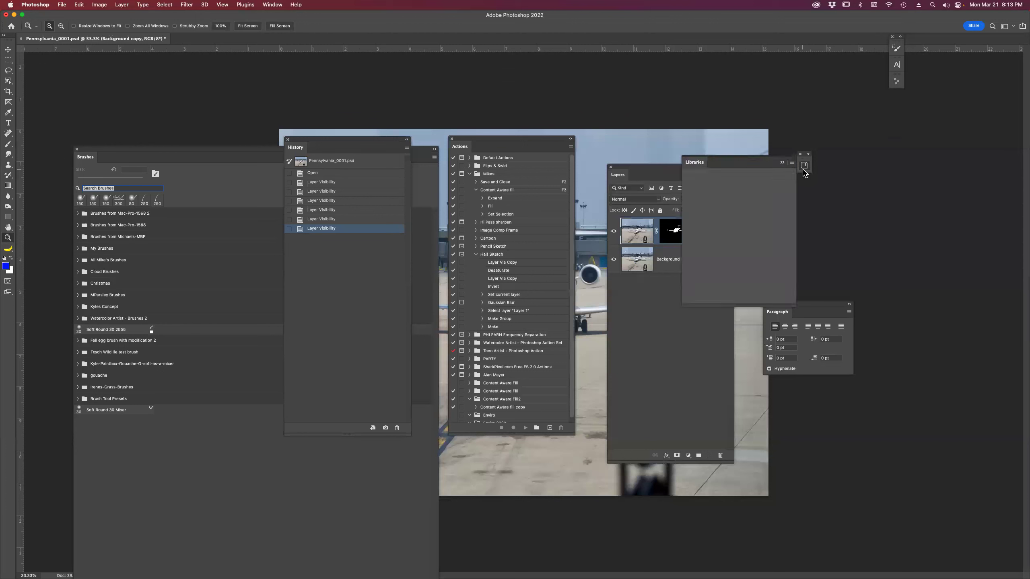
{"action": "left_click", "coordinate": [804, 170]}
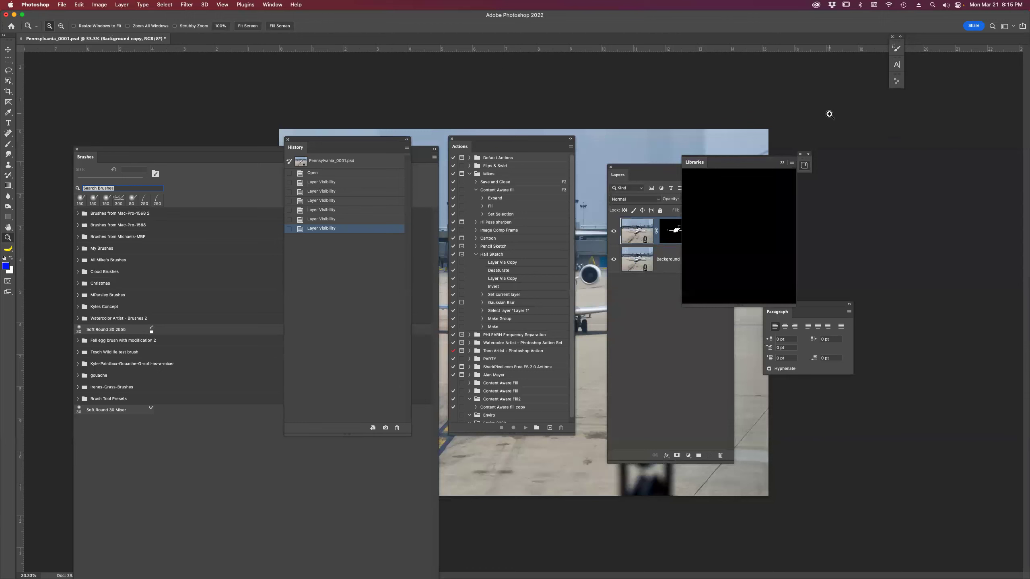
Reset the current workspace to its saved panel layout
{"action": "left_click", "coordinate": [277, 5]}
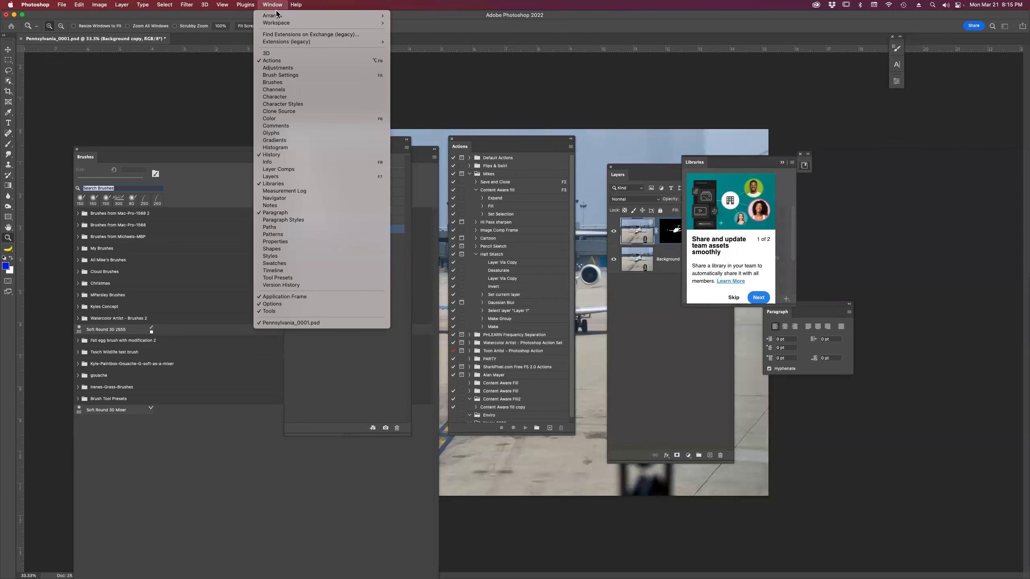
{"action": "mouse_move", "coordinate": [365, 24]}
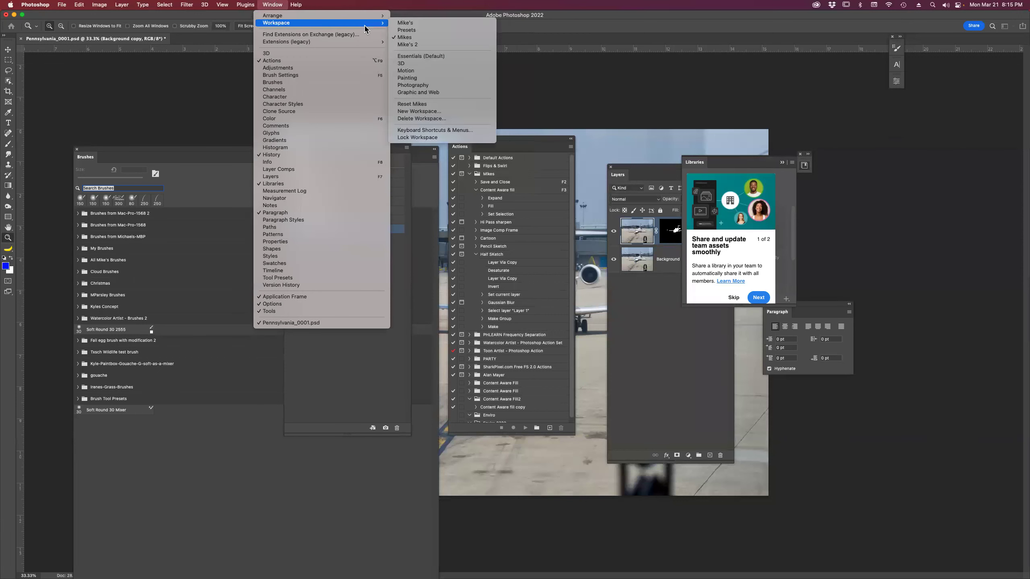
{"action": "left_click", "coordinate": [431, 105]}
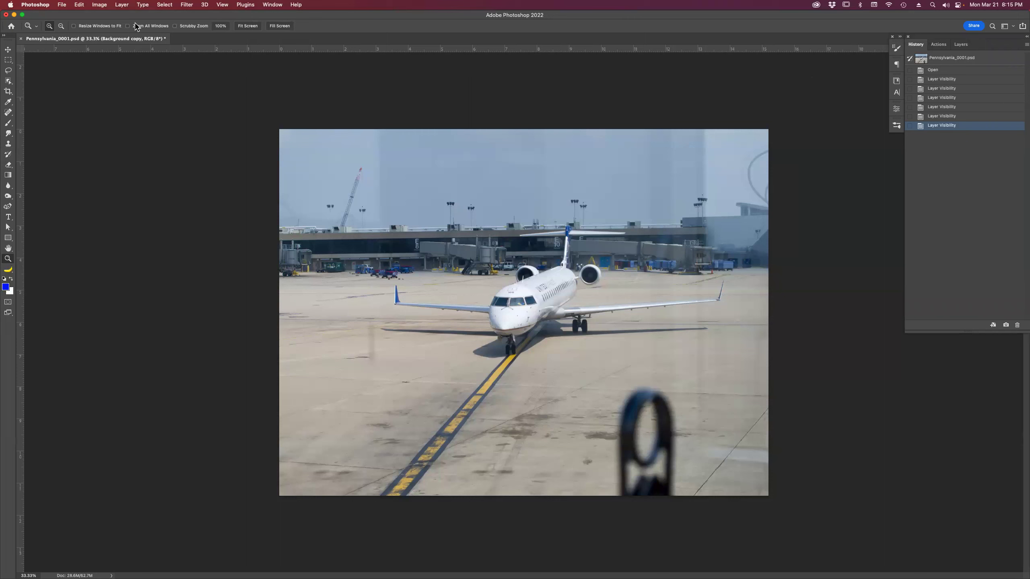
Move the toolbar to sit directly beneath the collapsed panel icon dock
{"action": "left_click_drag", "start_coordinate": [14, 39], "coordinate": [894, 139]}
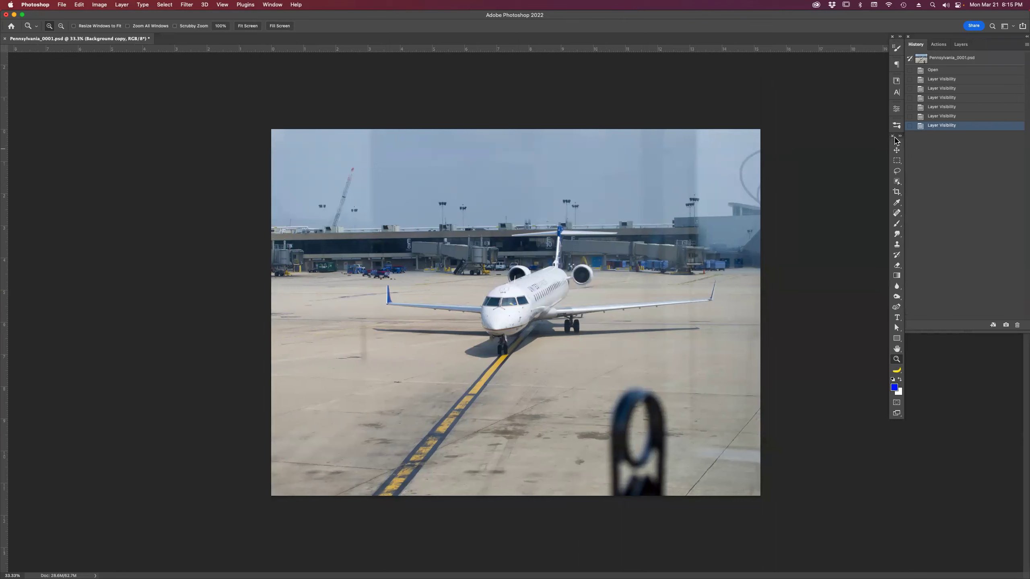
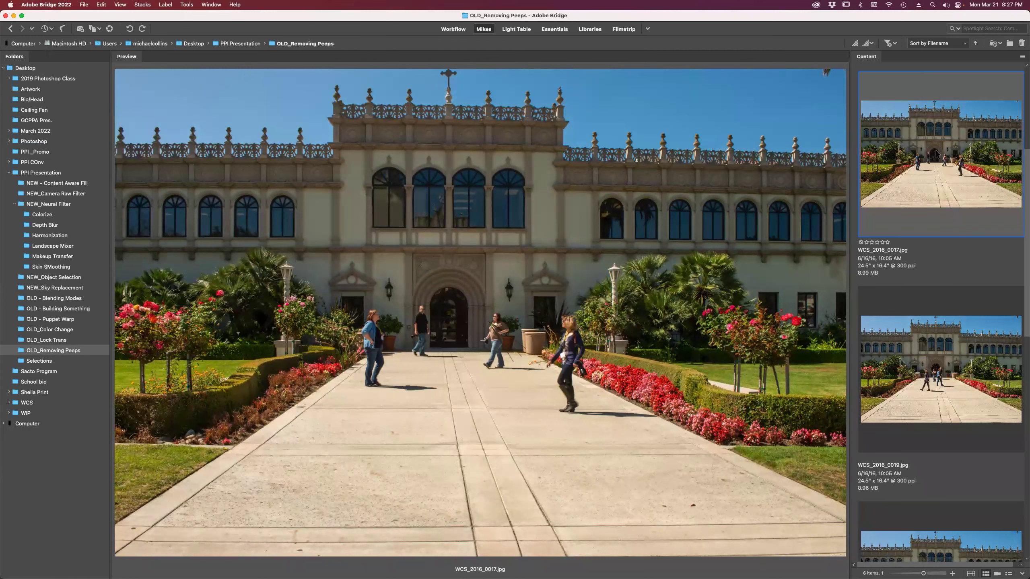
Select all images in the OLD_Removing Peeps folder except Wash DC_0286.NEF
{"action": "key", "text": "super+a"}
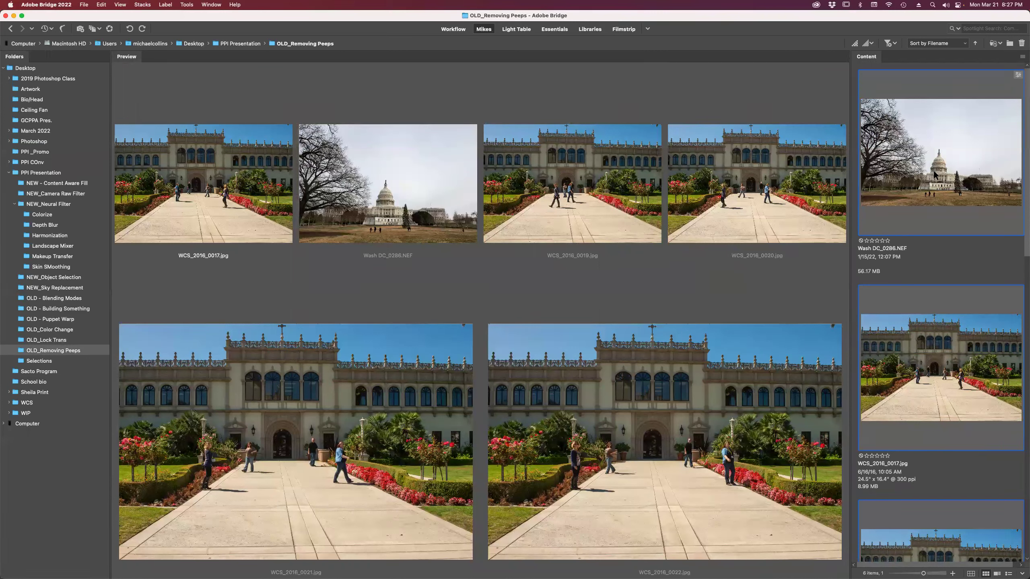
{"action": "left_click", "coordinate": [933, 174], "text": "super"}
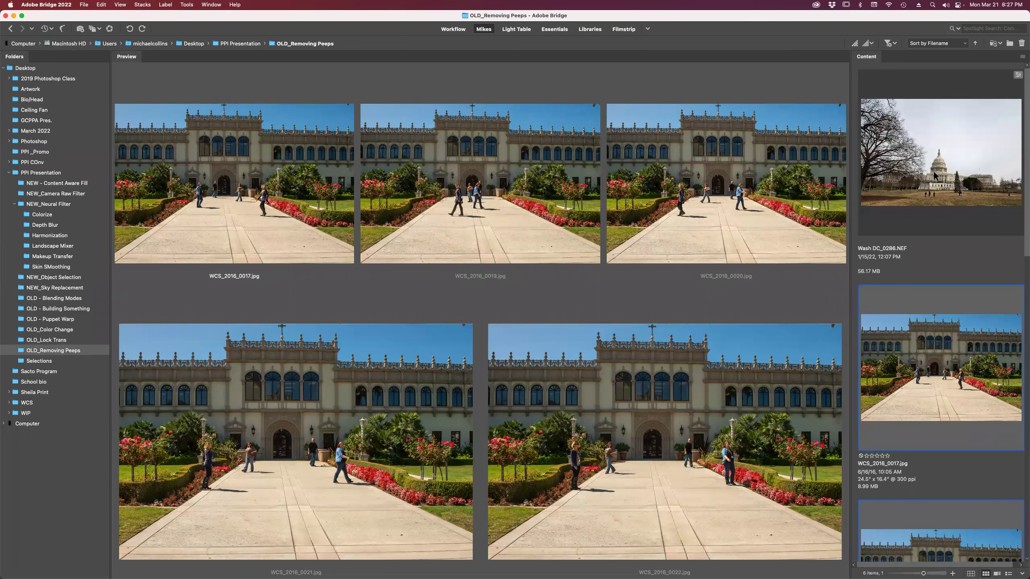
{"action": "left_click", "coordinate": [934, 175], "text": "super"}
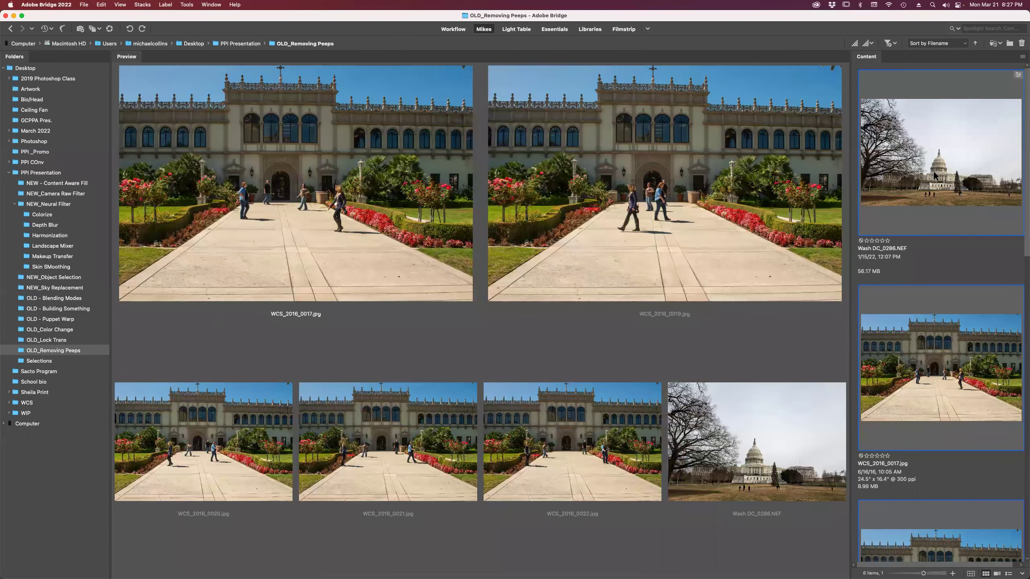
{"action": "left_click", "coordinate": [934, 175], "text": "super"}
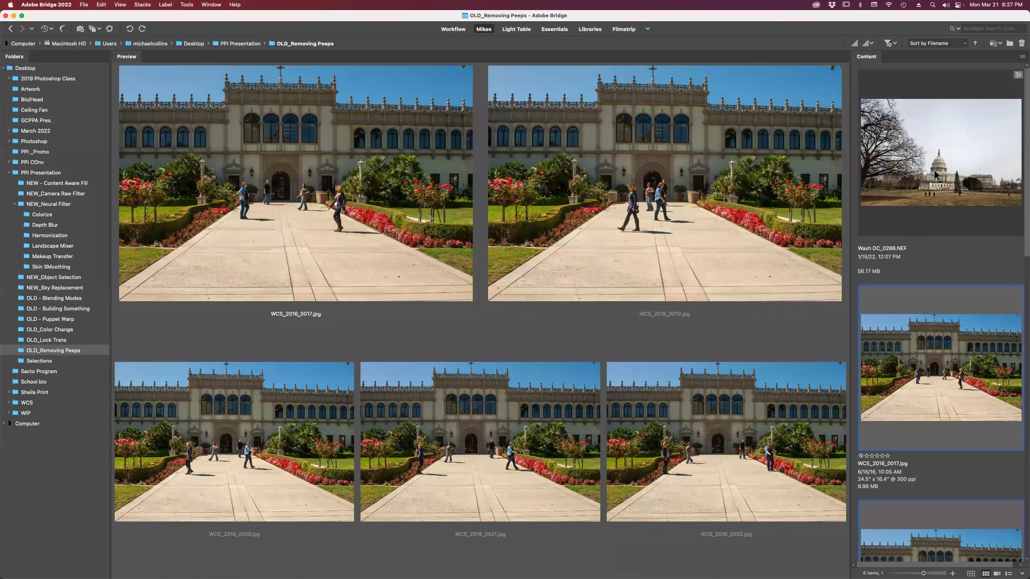
Load the selected photos into Photoshop as layers of one document, and agree to queue the command
{"action": "left_click", "coordinate": [184, 5]}
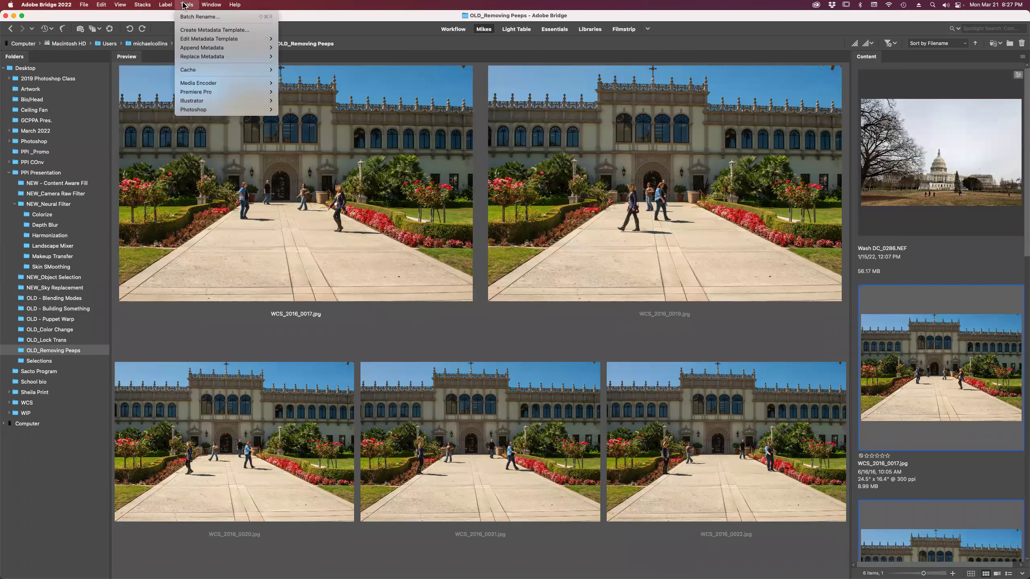
{"action": "mouse_move", "coordinate": [205, 111]}
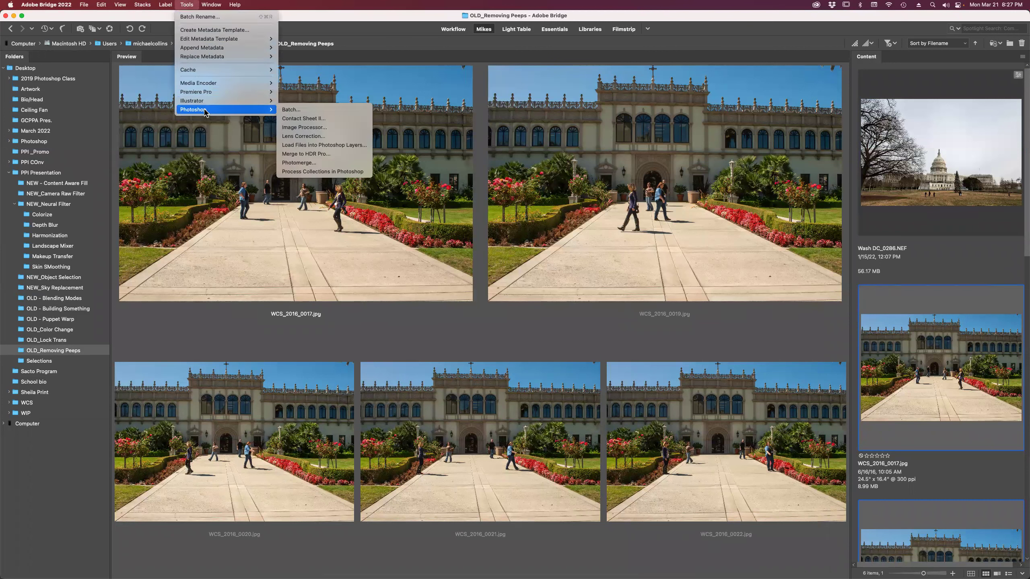
{"action": "left_click", "coordinate": [334, 147]}
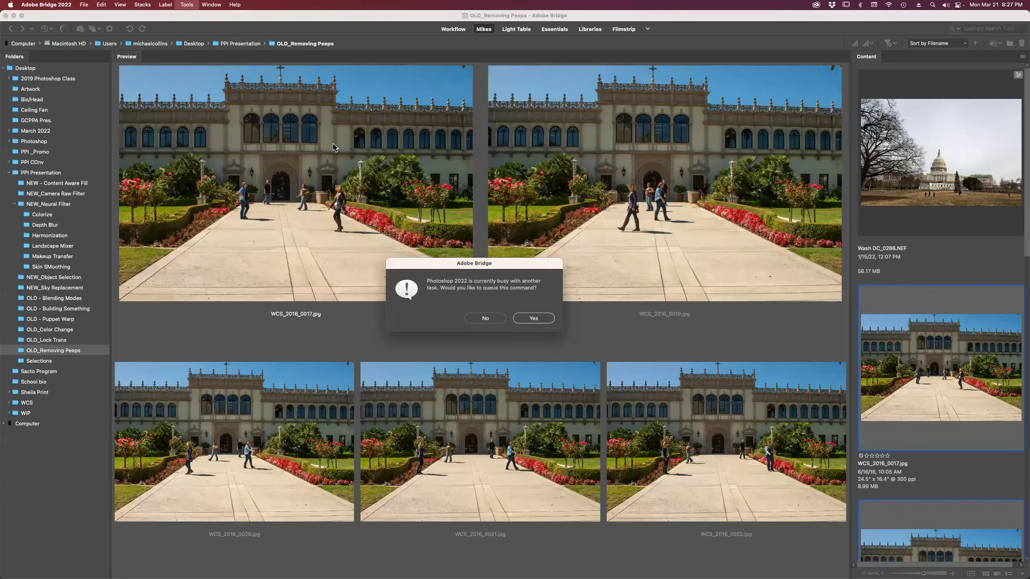
{"action": "left_click", "coordinate": [540, 319]}
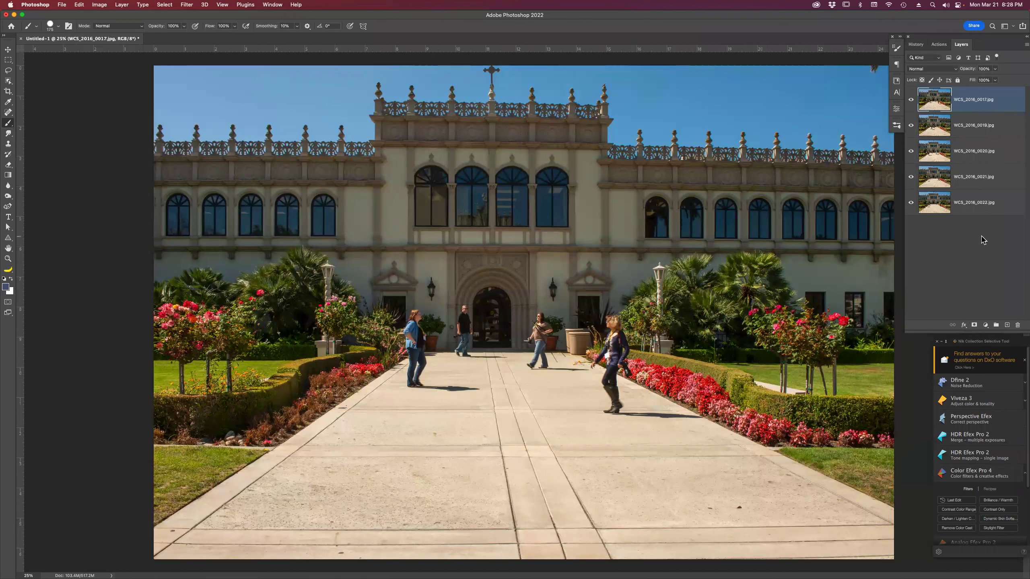
Select all five photo layers and auto-align them with the Auto projection
{"action": "left_click", "coordinate": [979, 204], "text": "shift"}
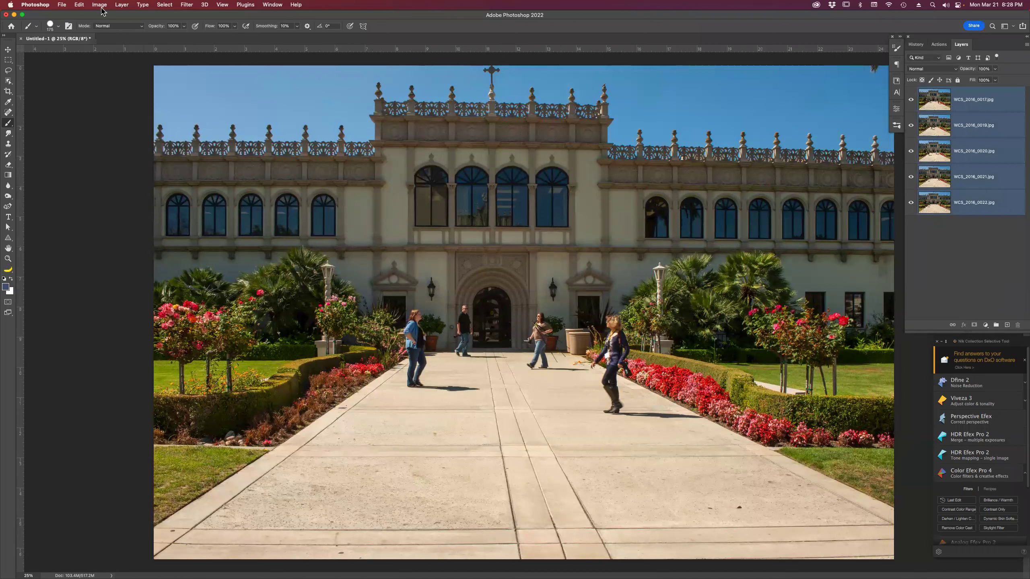
{"action": "left_click", "coordinate": [80, 5]}
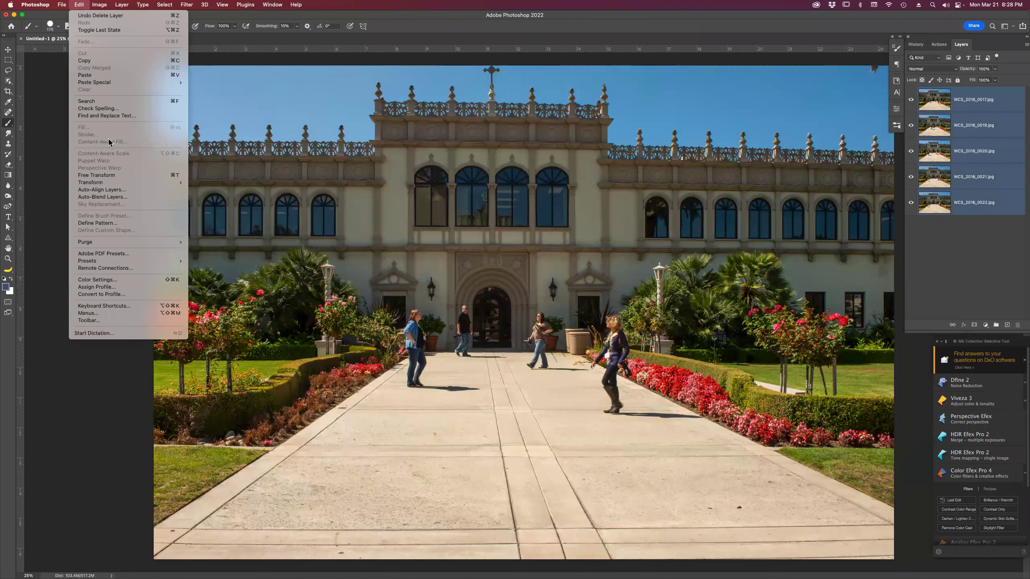
{"action": "left_click", "coordinate": [115, 191]}
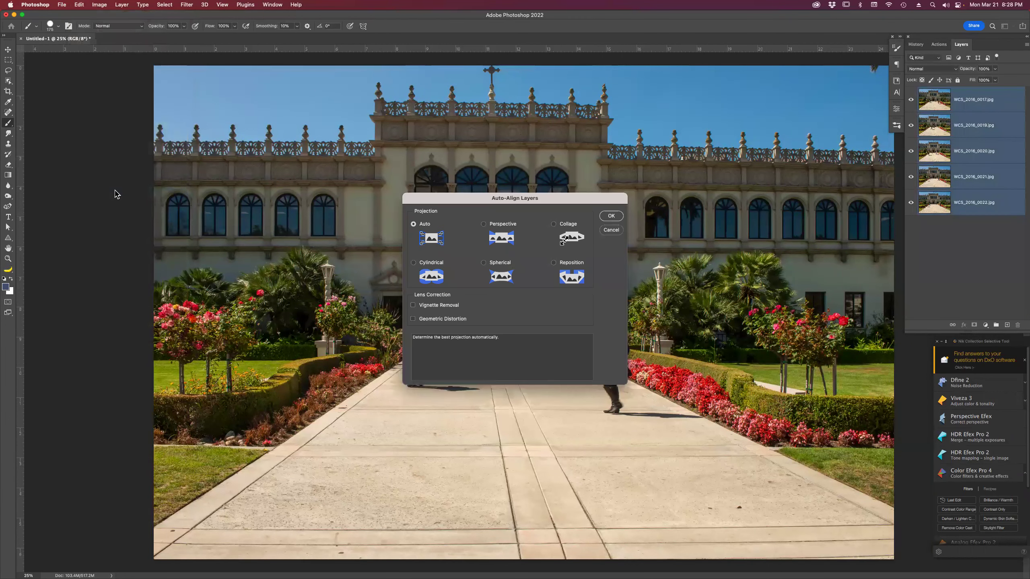
{"action": "left_click", "coordinate": [605, 218]}
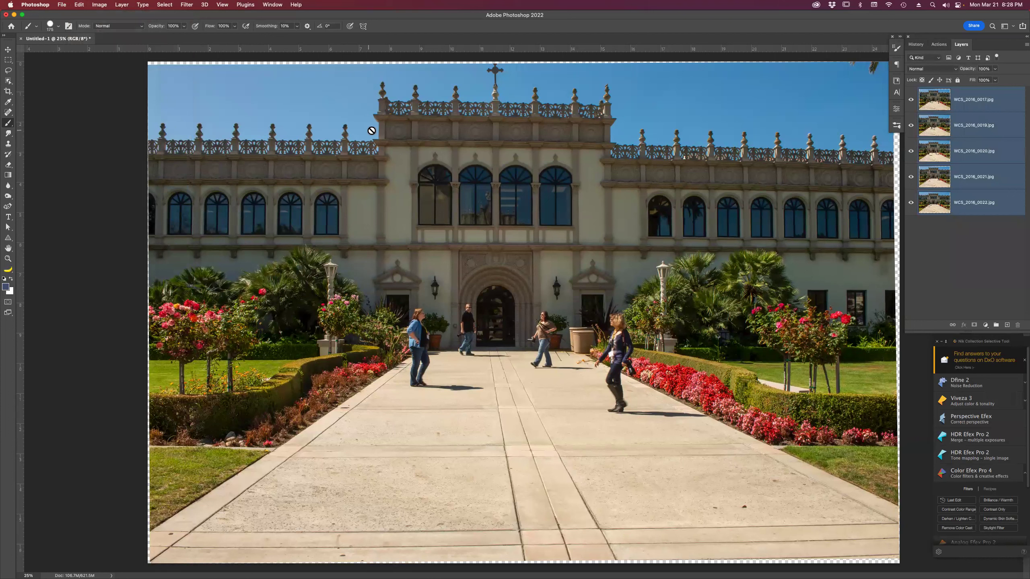
Convert the aligned layers into a single smart object and set its stack mode to Median
{"action": "right_click", "coordinate": [1007, 105]}
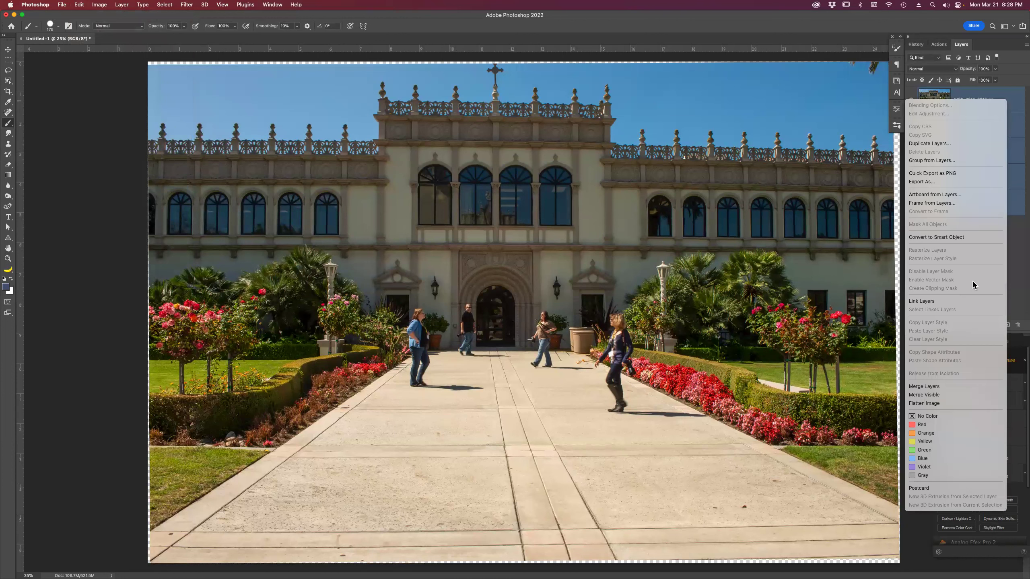
{"action": "left_click", "coordinate": [964, 237]}
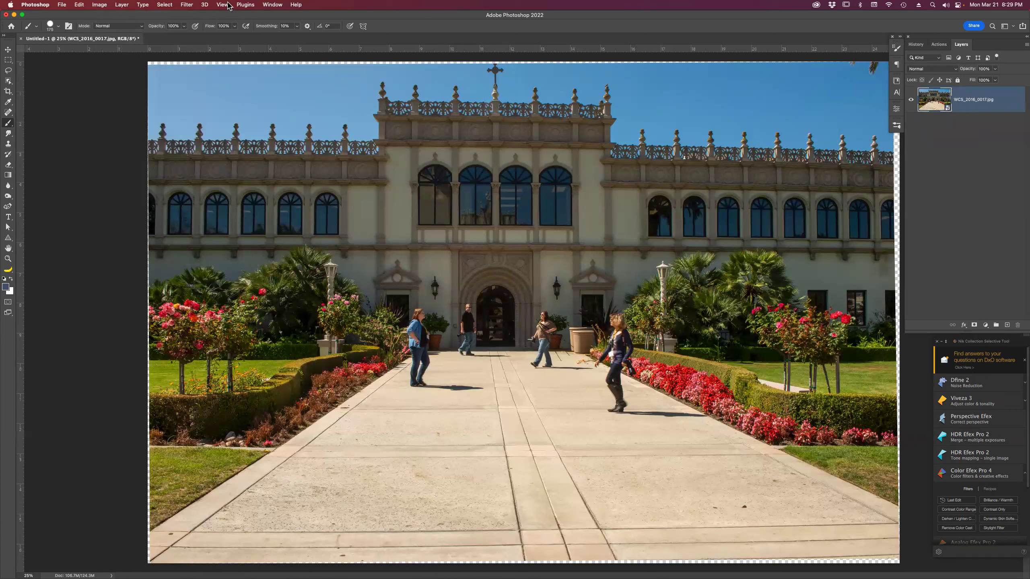
{"action": "left_click", "coordinate": [123, 4]}
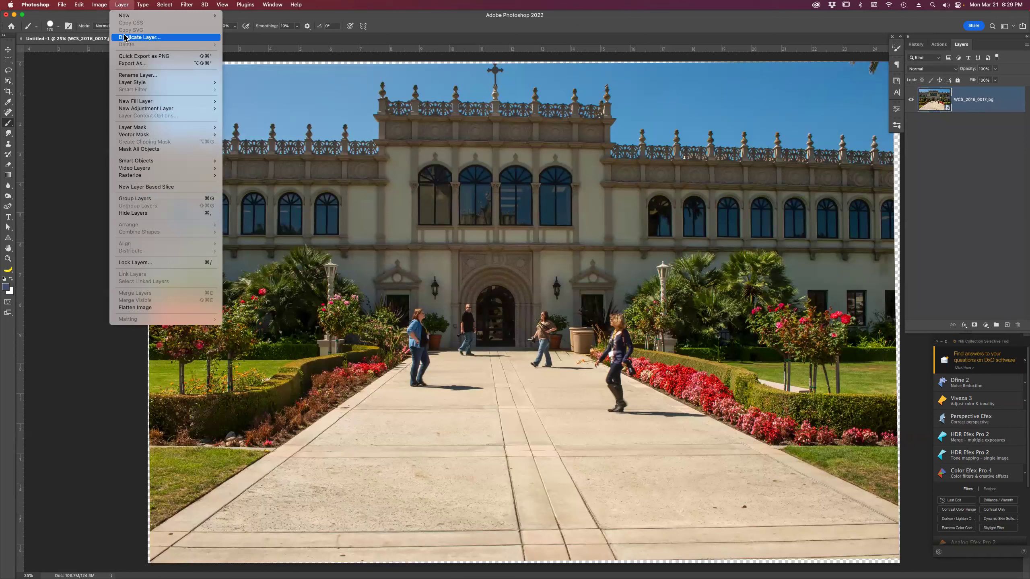
{"action": "mouse_move", "coordinate": [151, 177]}
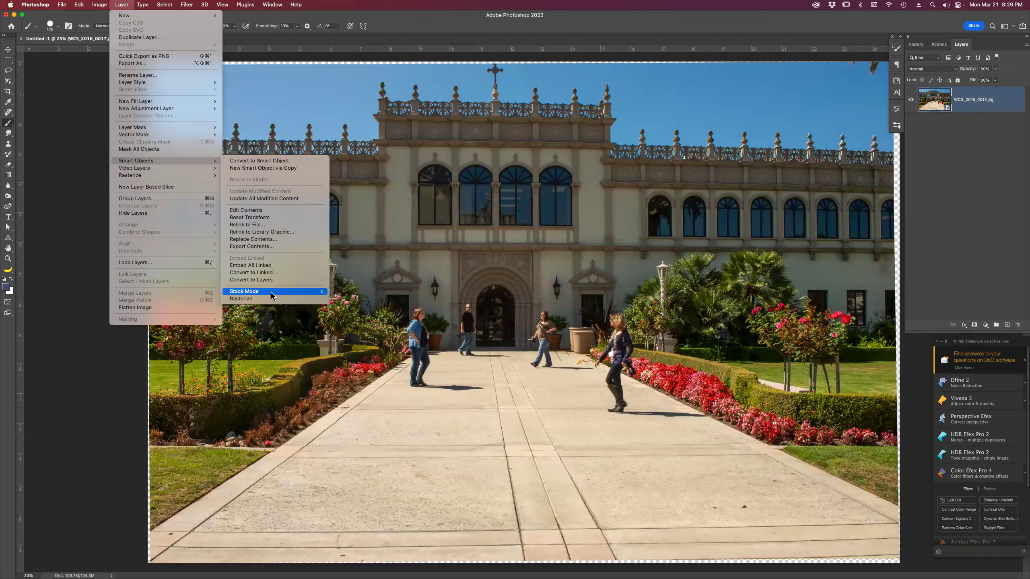
{"action": "mouse_move", "coordinate": [272, 292]}
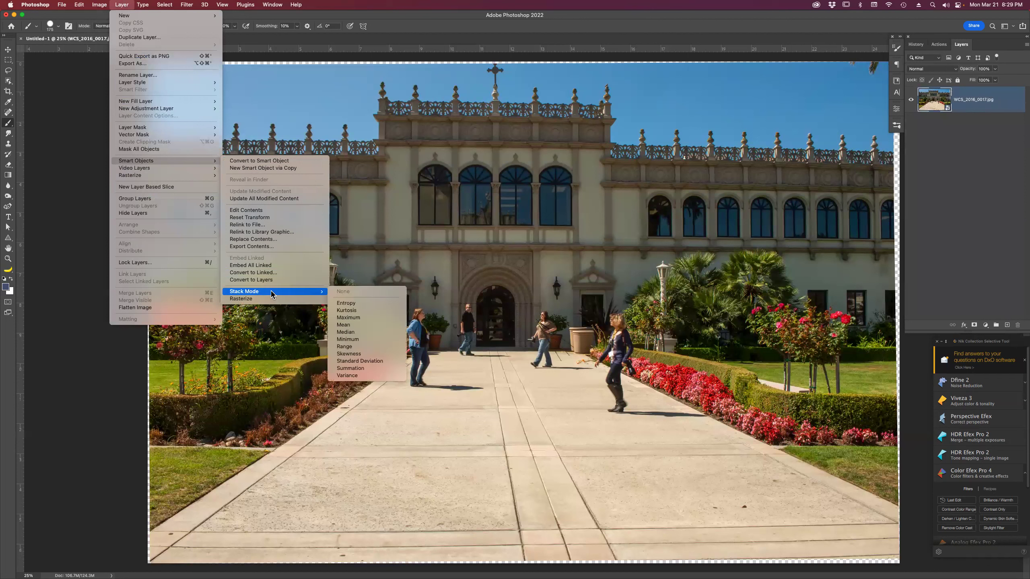
{"action": "left_click", "coordinate": [345, 332]}
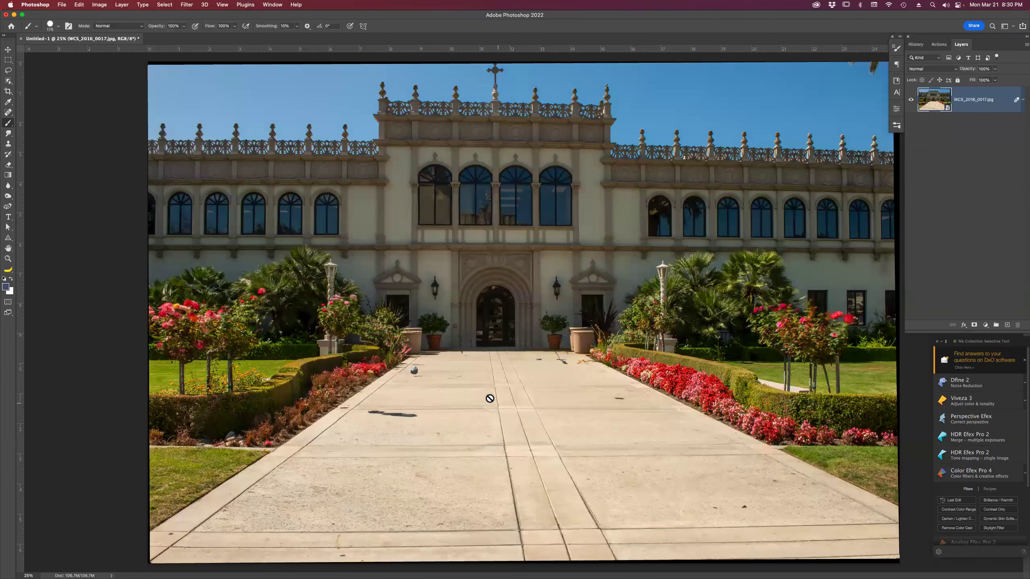
Examine the walkway up close for leftover fragments and shadows of the people, and return to the whole image
{"action": "key", "text": "z"}
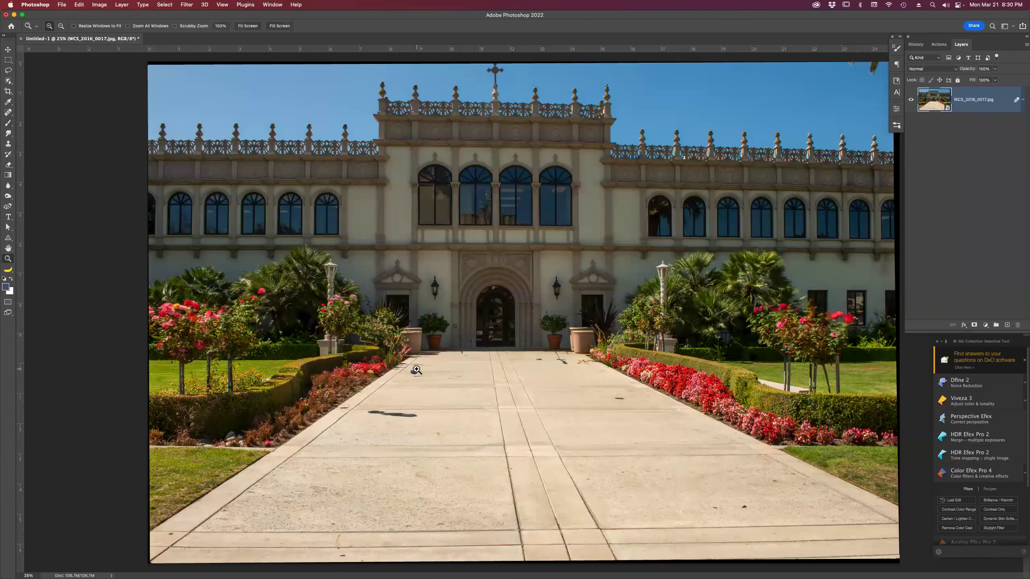
{"action": "left_click", "coordinate": [416, 369]}
{"action": "left_click", "coordinate": [443, 376]}
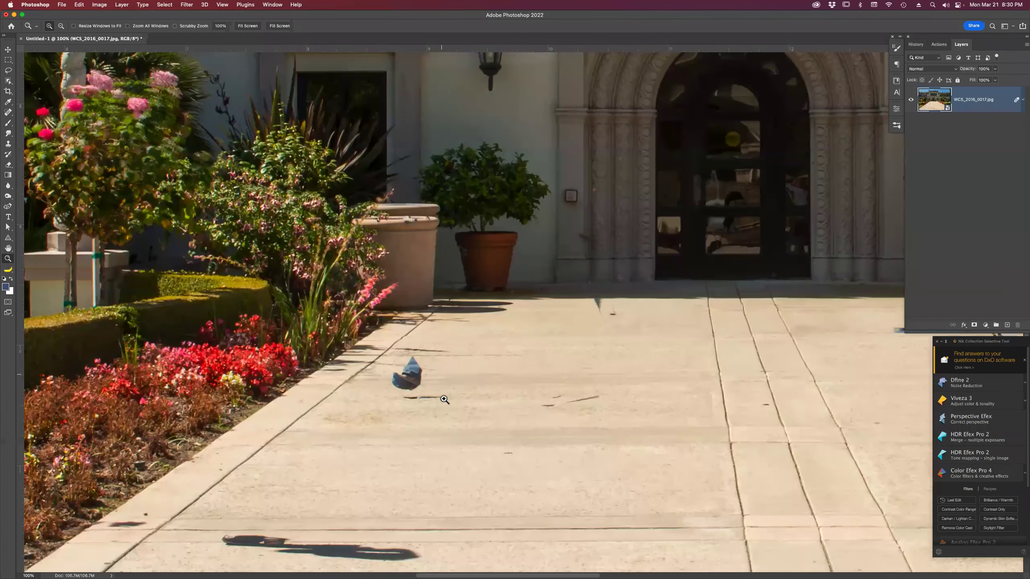
{"action": "left_click", "coordinate": [444, 400]}
{"action": "left_click_drag", "start_coordinate": [703, 360], "coordinate": [295, 368]}
{"action": "left_click_drag", "start_coordinate": [535, 357], "coordinate": [414, 340]}
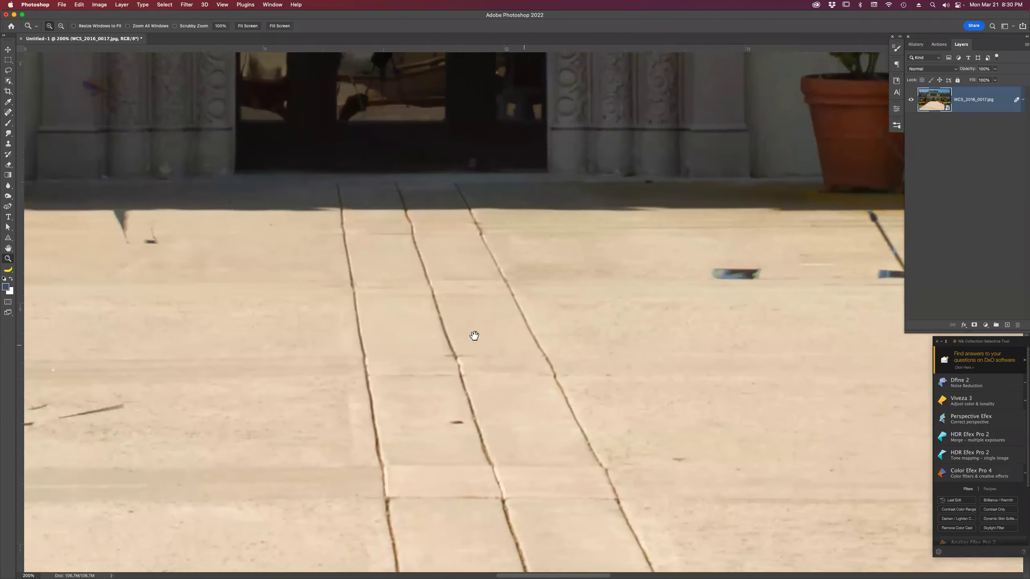
{"action": "left_click_drag", "start_coordinate": [827, 286], "coordinate": [747, 287]}
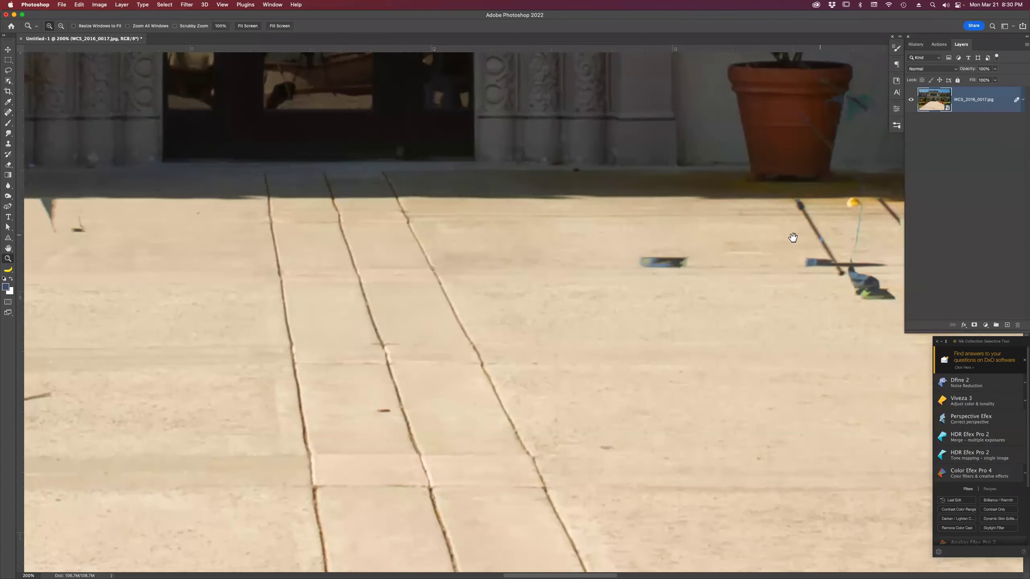
{"action": "scroll", "coordinate": [502, 195], "scroll_direction": "down", "scroll_amount": 15}
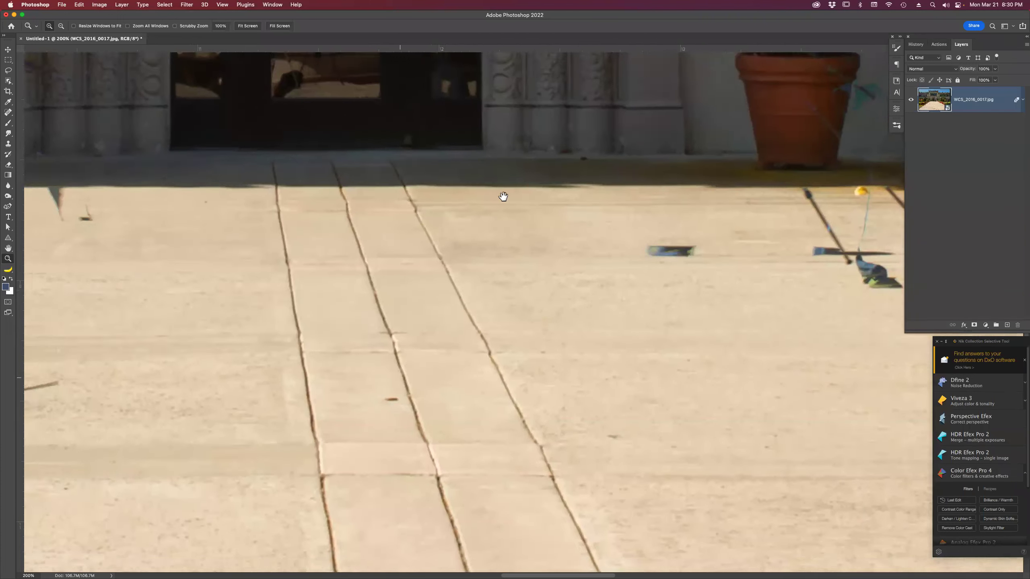
{"action": "scroll", "coordinate": [511, 260], "scroll_direction": "left", "scroll_amount": 10}
{"action": "left_click_drag", "start_coordinate": [640, 258], "coordinate": [676, 267]}
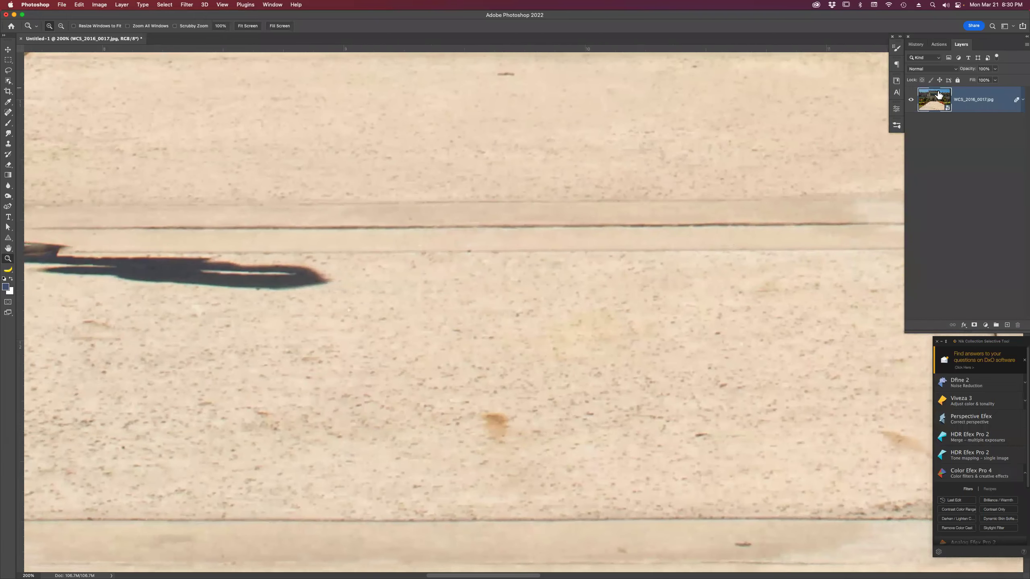
{"action": "key", "text": "super+0"}
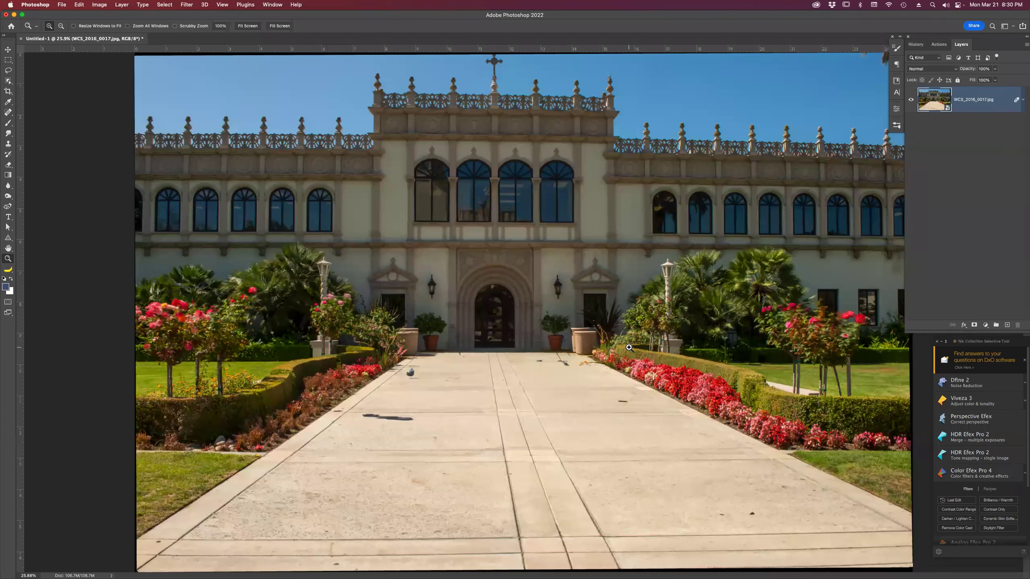
Open the smart object's contents and hide its five photo layers one by one, from WCS_2016_0017.jpg down to WCS_2016_0022.jpg
{"action": "double_click", "coordinate": [941, 106]}
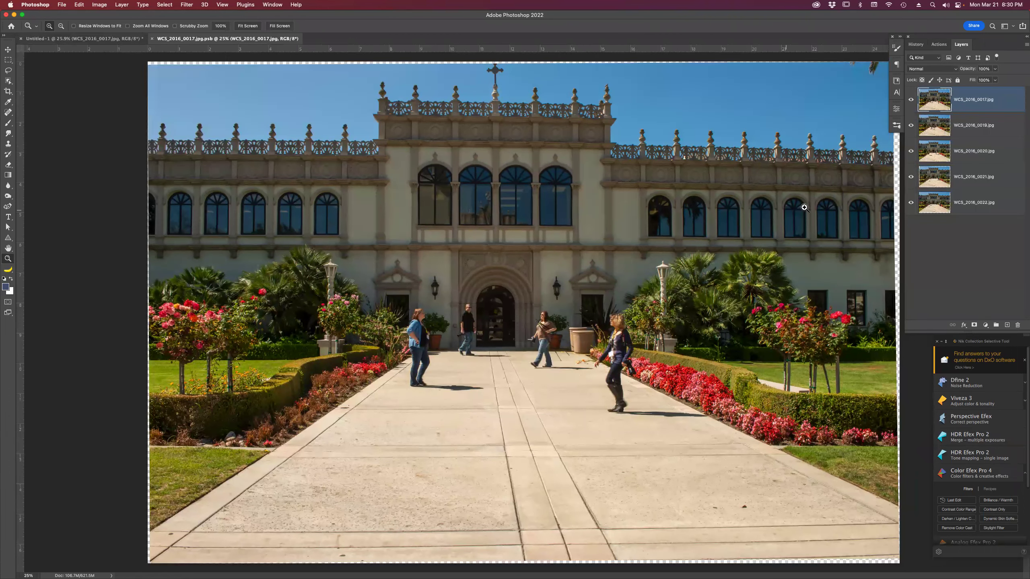
{"action": "left_click", "coordinate": [911, 100]}
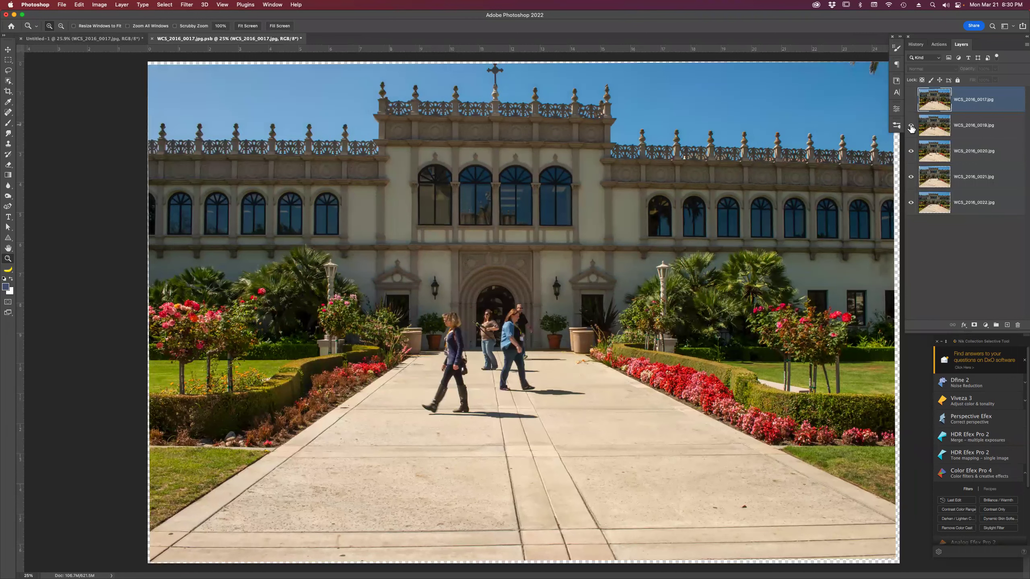
{"action": "left_click", "coordinate": [911, 126]}
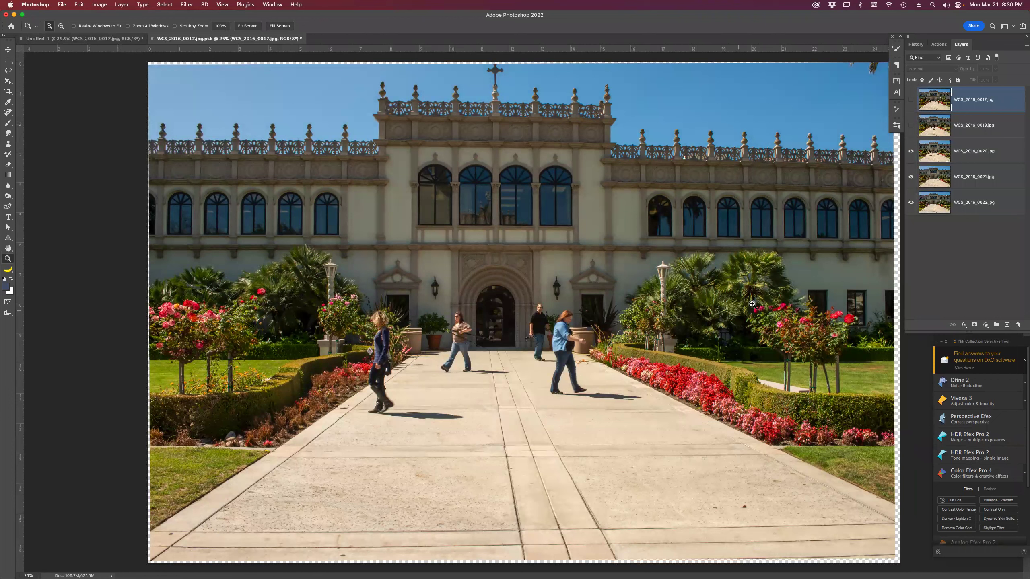
{"action": "left_click", "coordinate": [910, 151]}
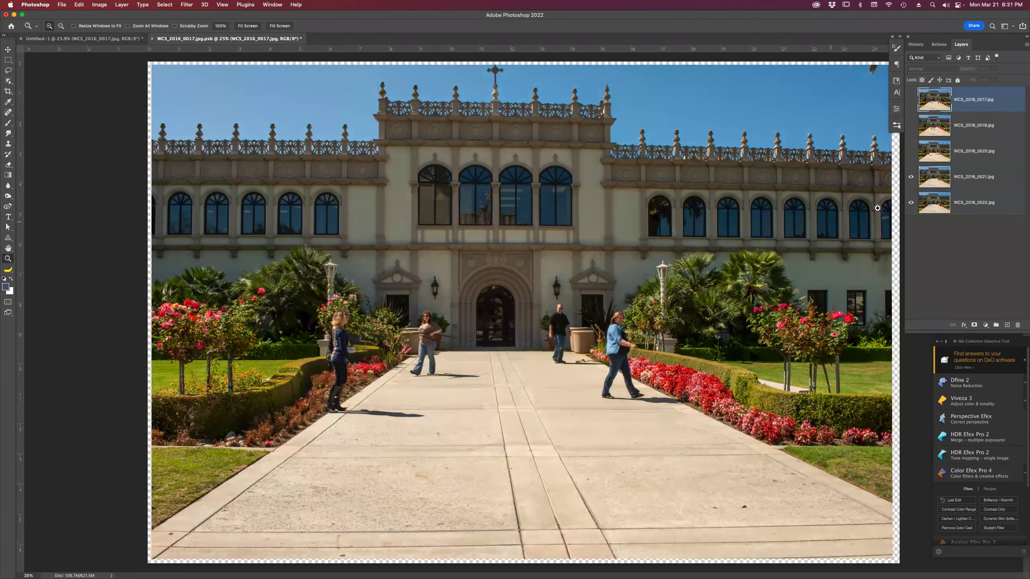
{"action": "left_click", "coordinate": [910, 178]}
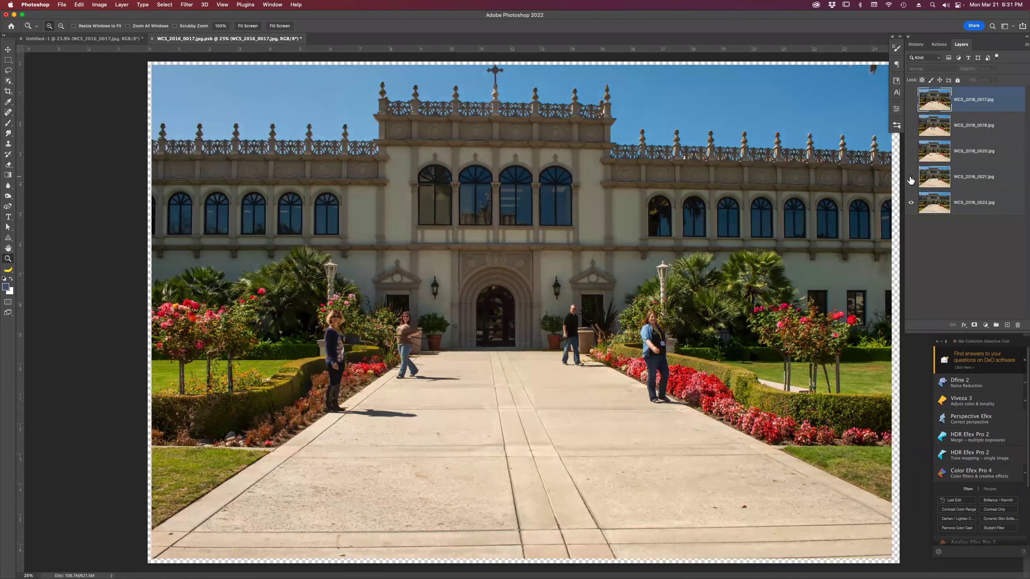
{"action": "left_click", "coordinate": [911, 202]}
Show all five photo layers again and close the smart object's contents without saving
{"action": "left_click", "coordinate": [911, 202]}
{"action": "left_click", "coordinate": [911, 177]}
{"action": "left_click", "coordinate": [910, 151]}
{"action": "left_click", "coordinate": [910, 125]}
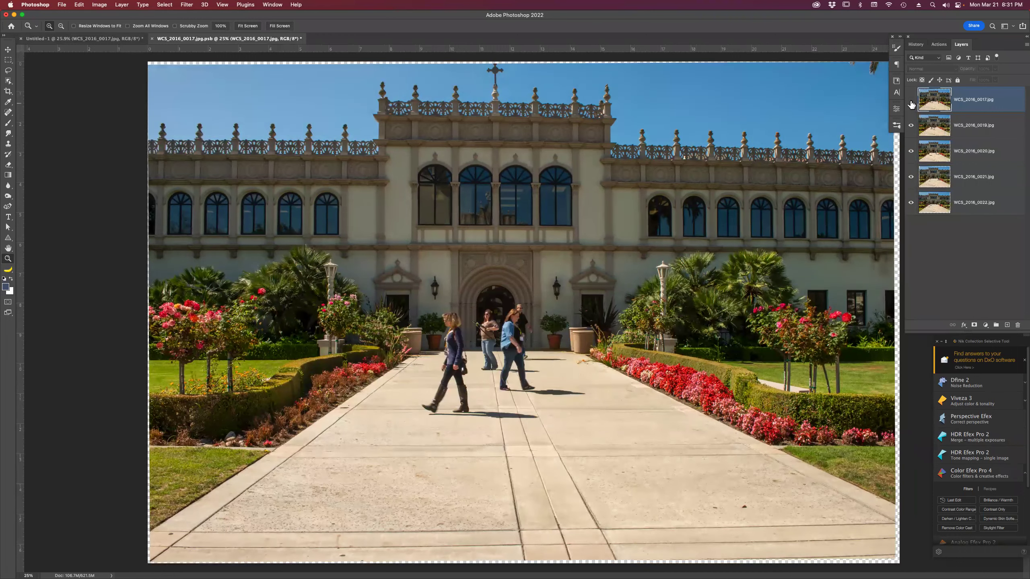
{"action": "left_click", "coordinate": [911, 100]}
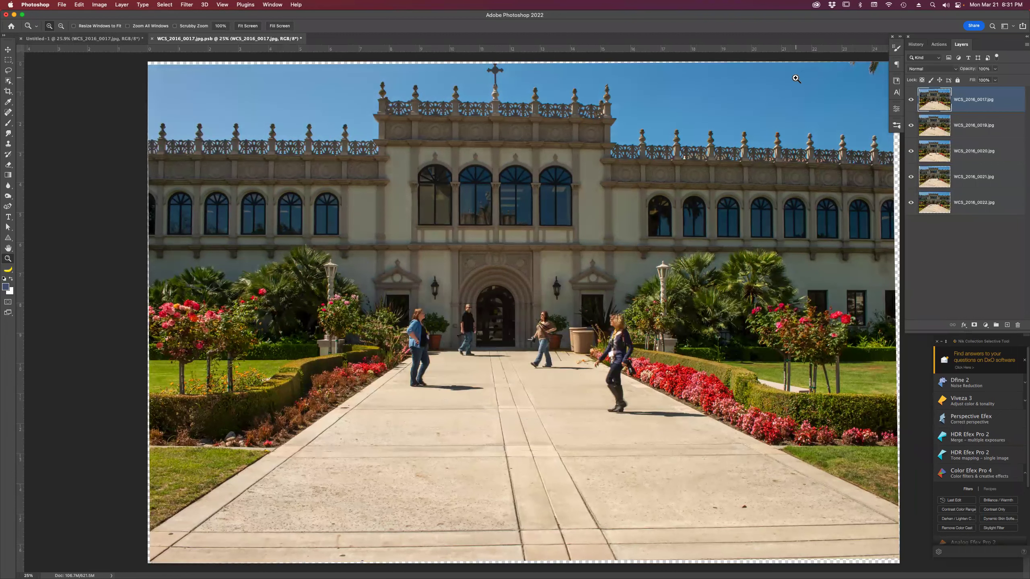
{"action": "key", "text": "super+w"}
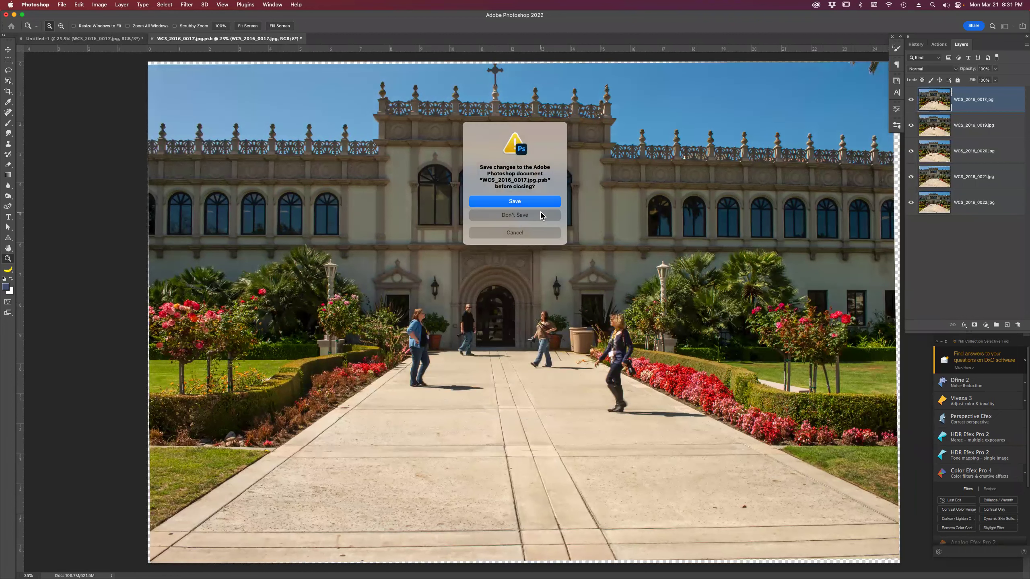
{"action": "left_click", "coordinate": [540, 215]}
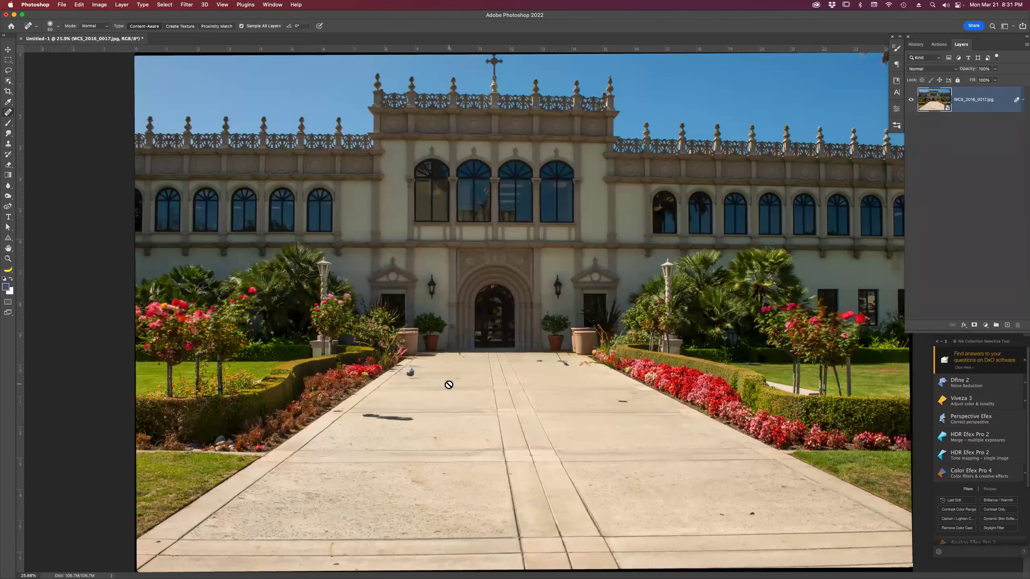
Try to lasso the small leftover fragment on the walkway and fill it directly on the smart object layer
{"action": "key", "text": "l"}
{"action": "mouse_move", "coordinate": [421, 374]}
{"action": "left_mouse_down"}
{"action": "mouse_move", "coordinate": [405, 372]}
{"action": "mouse_move", "coordinate": [411, 381]}
{"action": "mouse_move", "coordinate": [422, 375]}
{"action": "left_mouse_up"}
{"action": "key", "text": "F2"}
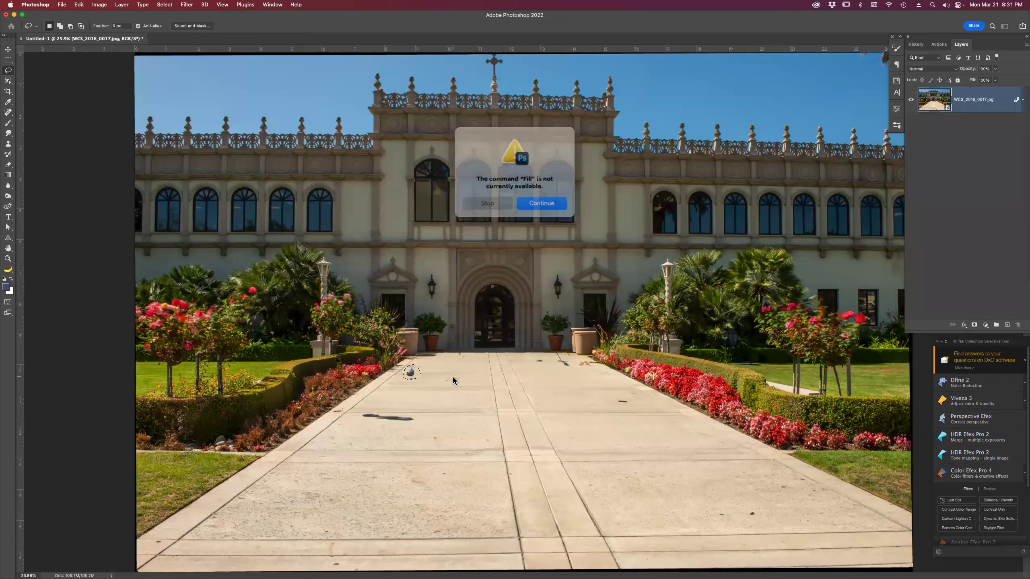
{"action": "left_click", "coordinate": [538, 199]}
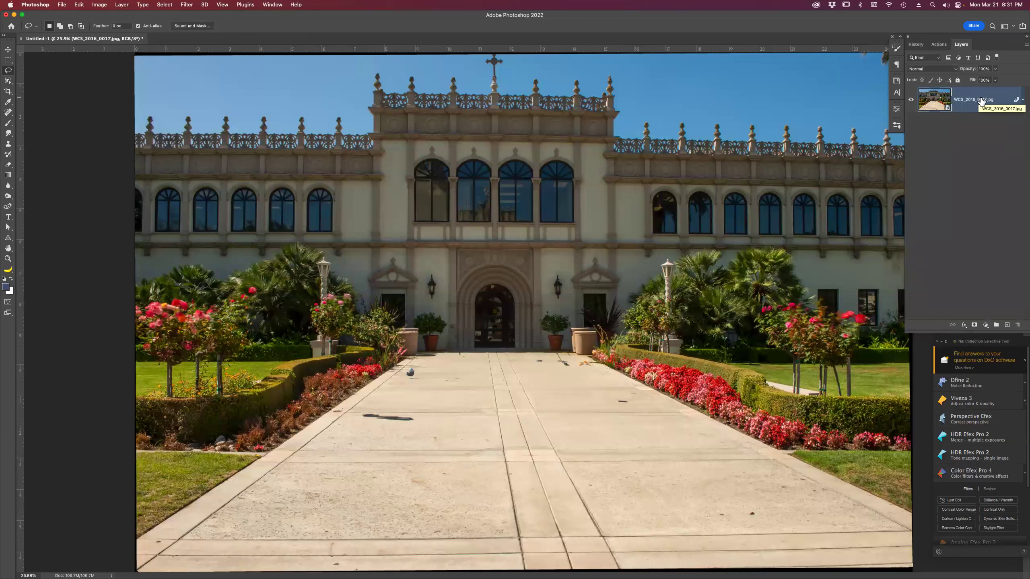
Duplicate the smart object layer and rasterize the copy
{"action": "key", "text": "super+j"}
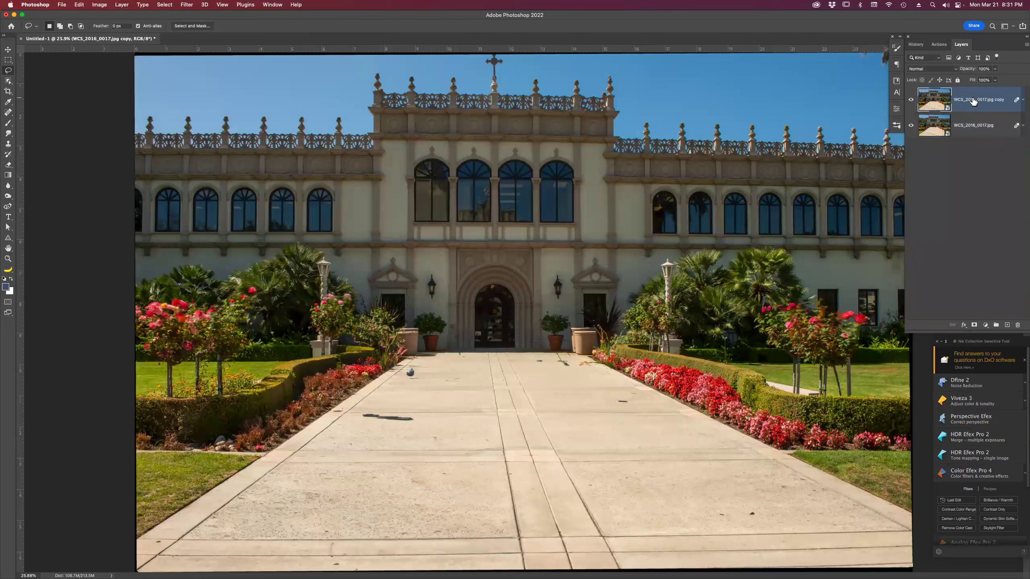
{"action": "right_click", "coordinate": [973, 100]}
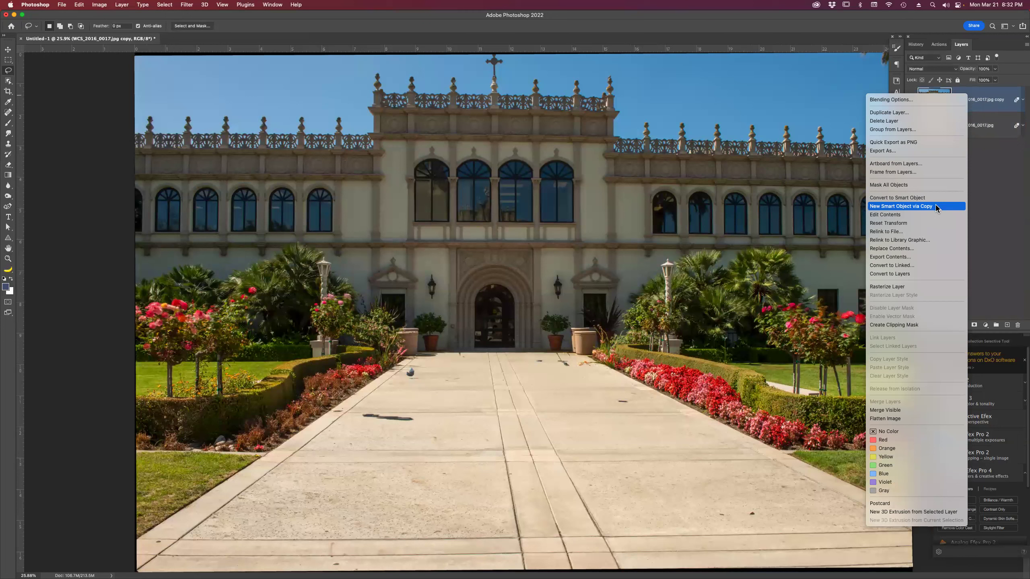
{"action": "left_click", "coordinate": [932, 286]}
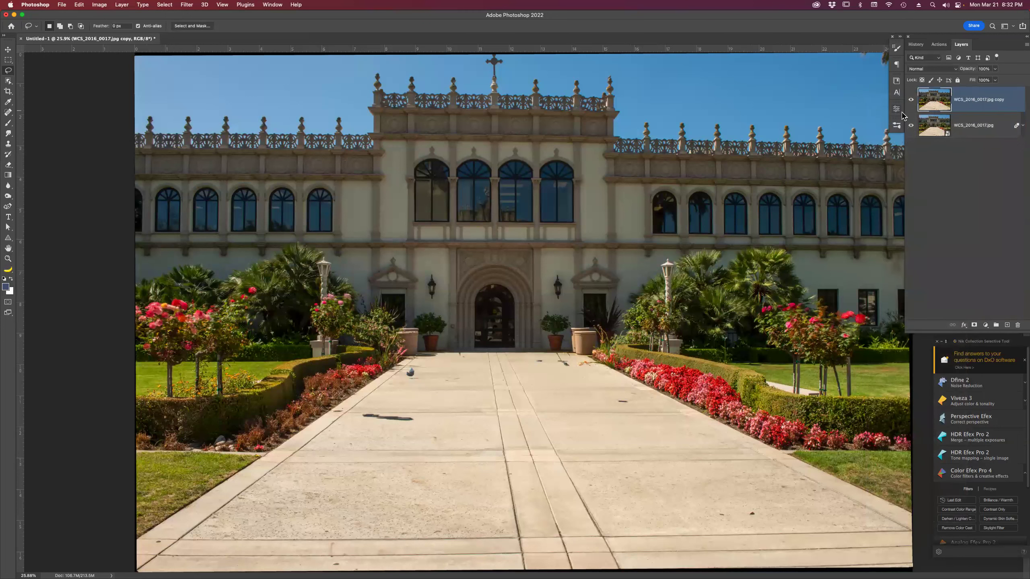
Lasso the leftover fragment, the shadow and the marks near the entrance on the walkway and fill them from their surroundings
{"action": "mouse_move", "coordinate": [414, 367]}
{"action": "left_mouse_down"}
{"action": "mouse_move", "coordinate": [406, 380]}
{"action": "mouse_move", "coordinate": [419, 372]}
{"action": "left_mouse_up"}
{"action": "key", "text": "shift+BackSpace"}
{"action": "key", "text": "Return"}
{"action": "mouse_move", "coordinate": [391, 413]}
{"action": "left_mouse_down"}
{"action": "mouse_move", "coordinate": [370, 412]}
{"action": "mouse_move", "coordinate": [373, 428]}
{"action": "mouse_move", "coordinate": [409, 429]}
{"action": "mouse_move", "coordinate": [417, 412]}
{"action": "mouse_move", "coordinate": [390, 407]}
{"action": "left_mouse_up"}
{"action": "left_click_drag", "start_coordinate": [555, 353], "coordinate": [568, 372]}
{"action": "key", "text": "shift+BackSpace"}
{"action": "key", "text": "Return"}
Look through the recorded commands of the Content Aware fill action: Expand, Fill and Set Selection
{"action": "left_click", "coordinate": [938, 45]}
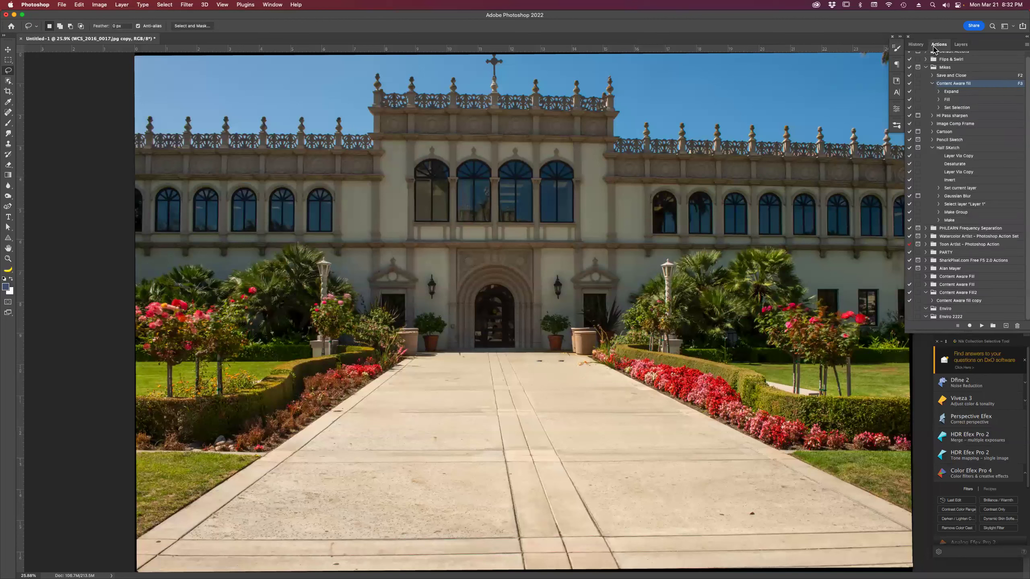
{"action": "left_click", "coordinate": [932, 84]}
{"action": "left_click", "coordinate": [932, 88]}
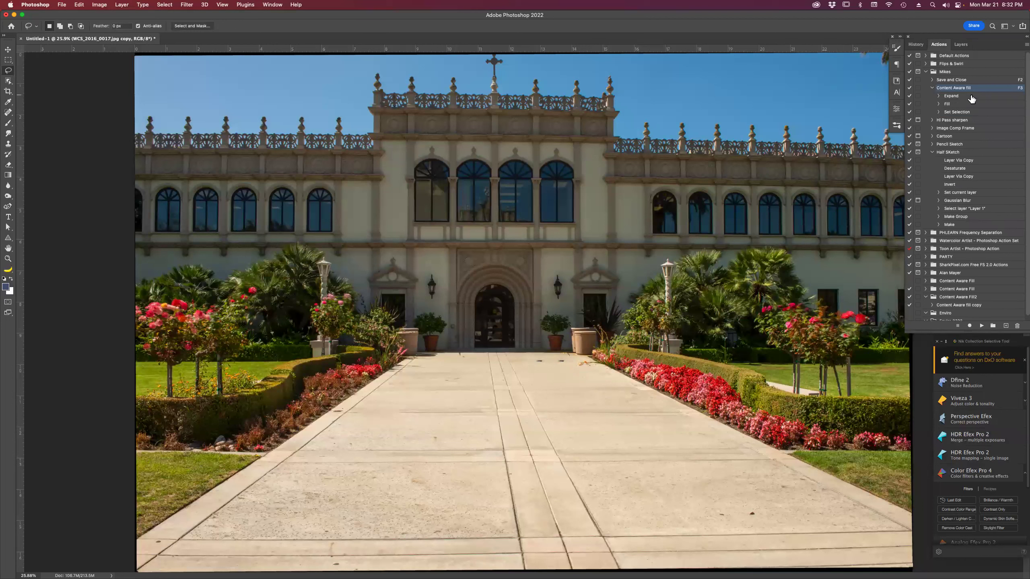
{"action": "left_click", "coordinate": [965, 106]}
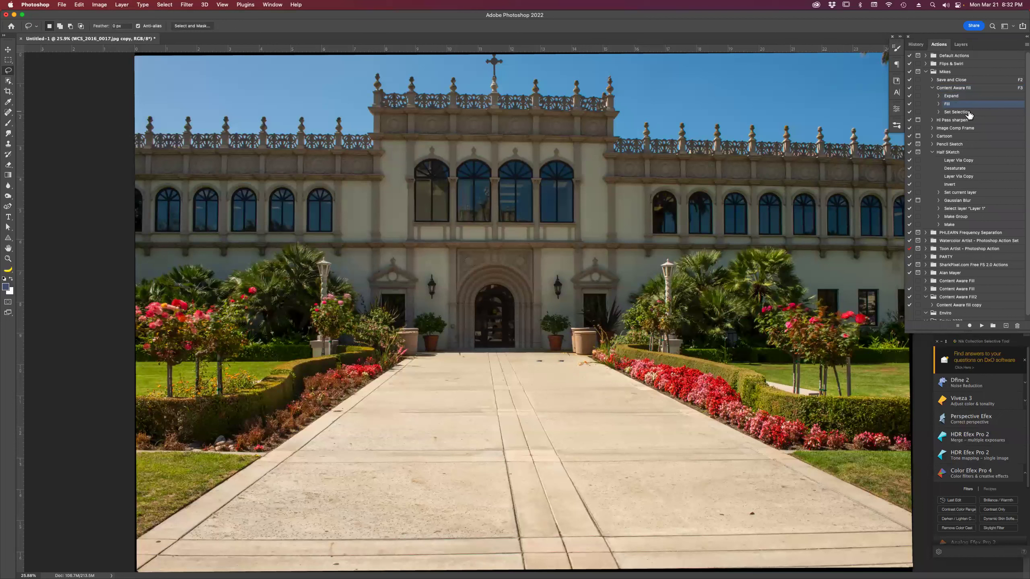
{"action": "left_click", "coordinate": [969, 113]}
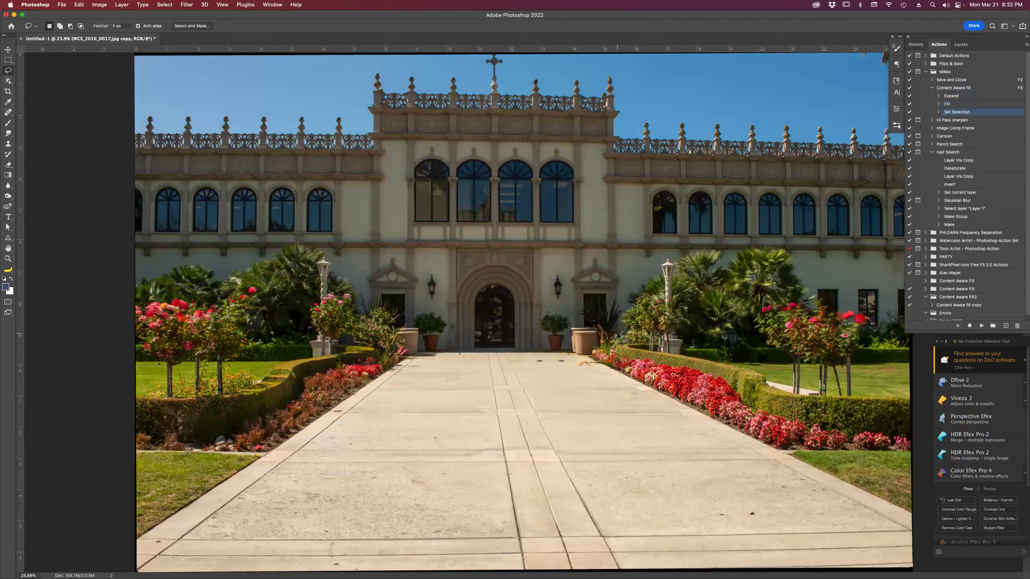
Lasso a spot on the walkway near the entrance, run the Content Aware fill action on it, and return to the layers
{"action": "mouse_move", "coordinate": [566, 359]}
{"action": "left_mouse_down"}
{"action": "mouse_move", "coordinate": [533, 361]}
{"action": "mouse_move", "coordinate": [569, 360]}
{"action": "left_mouse_up"}
{"action": "key", "text": "F3"}
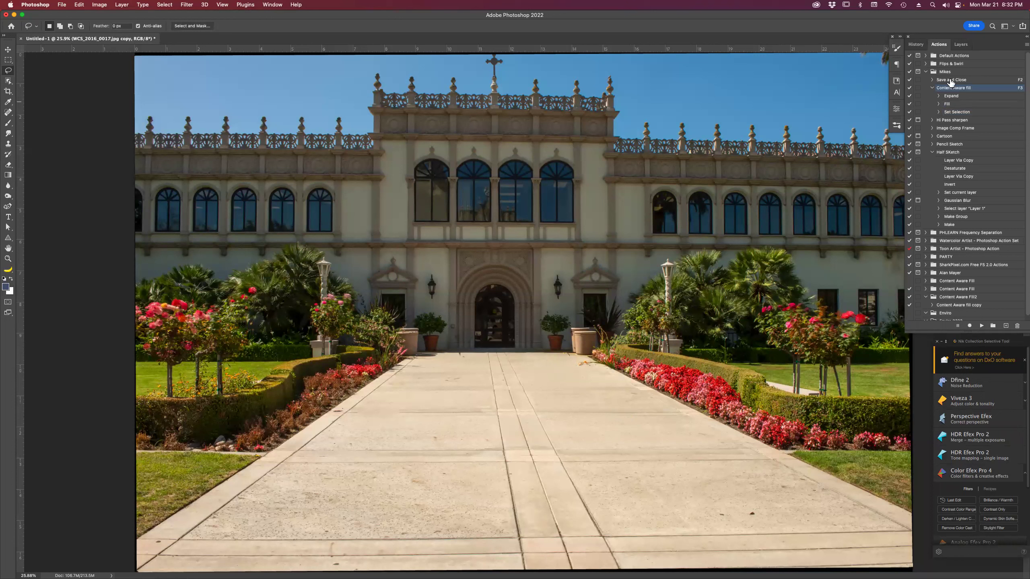
{"action": "left_click", "coordinate": [961, 44]}
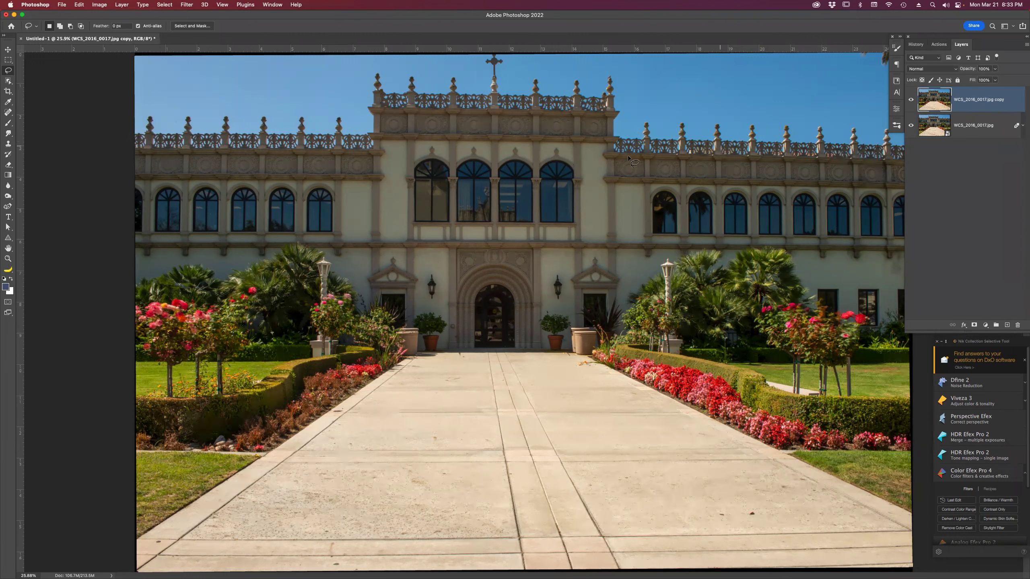
Close the document, switch to Adobe Bridge and load the five selected building photos into Photoshop as layers, queueing the command
{"action": "key", "text": "super+w"}
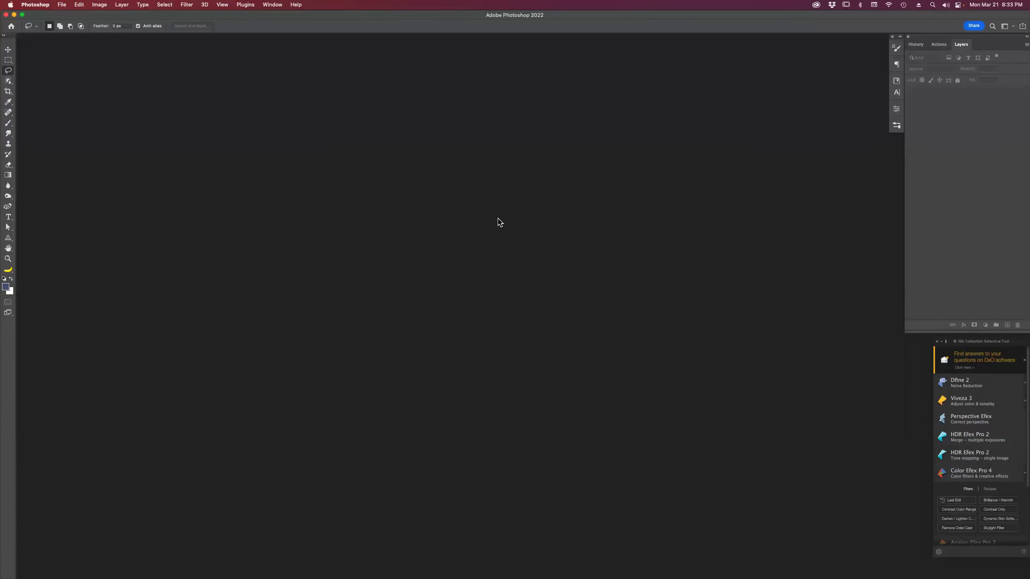
{"action": "key", "text": "super+Tab"}
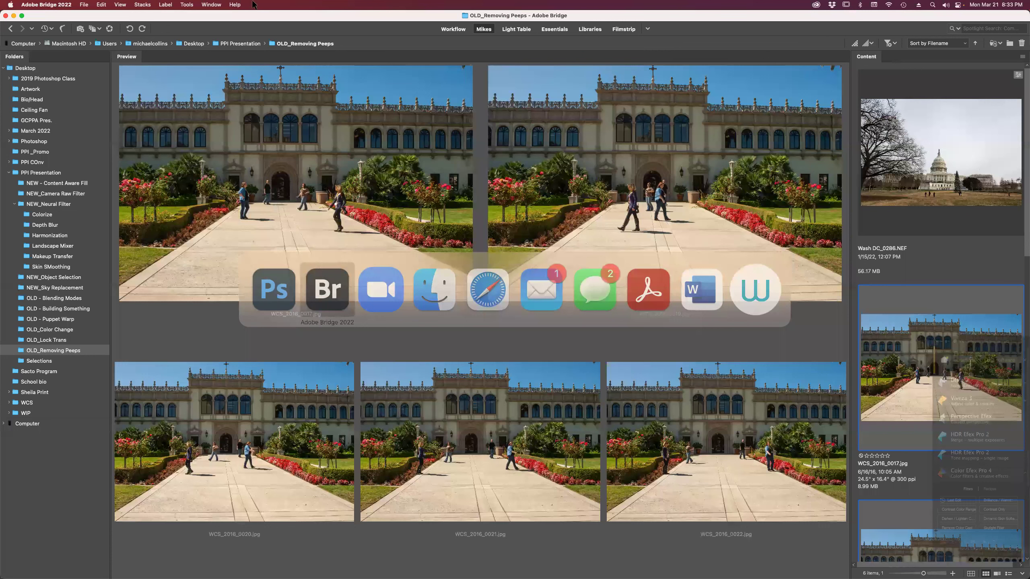
{"action": "left_click", "coordinate": [194, 5]}
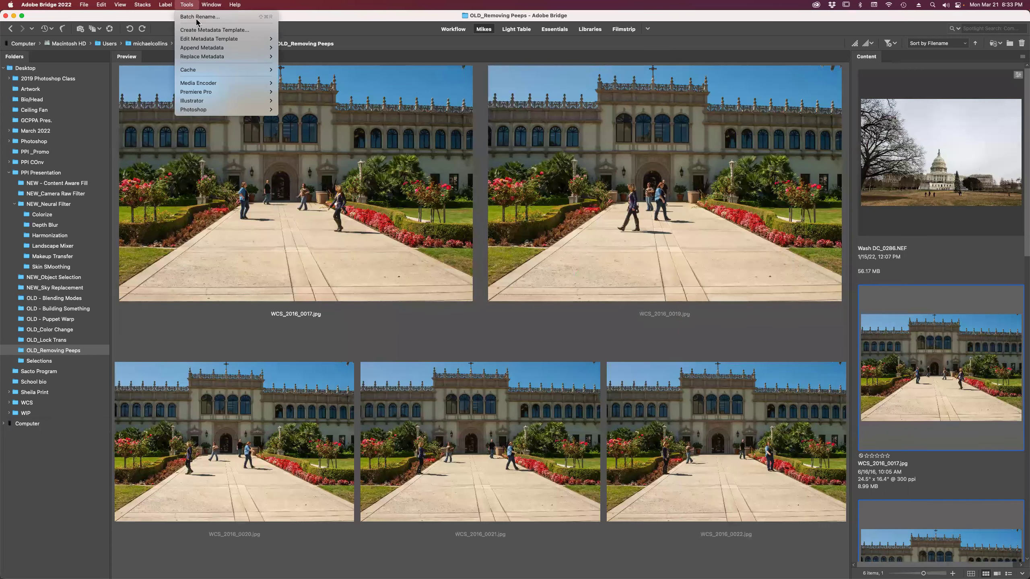
{"action": "mouse_move", "coordinate": [227, 109]}
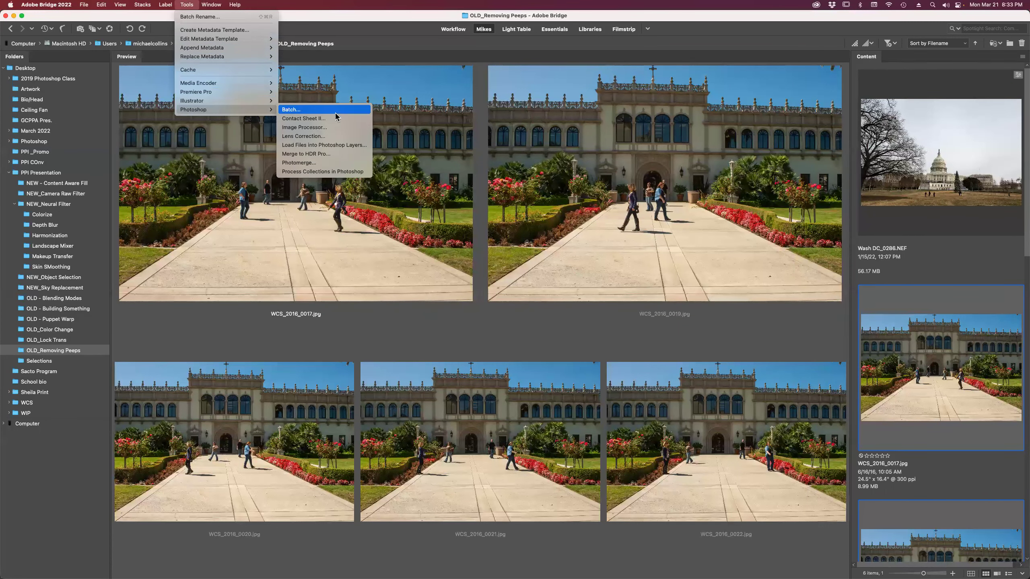
{"action": "left_click", "coordinate": [340, 146]}
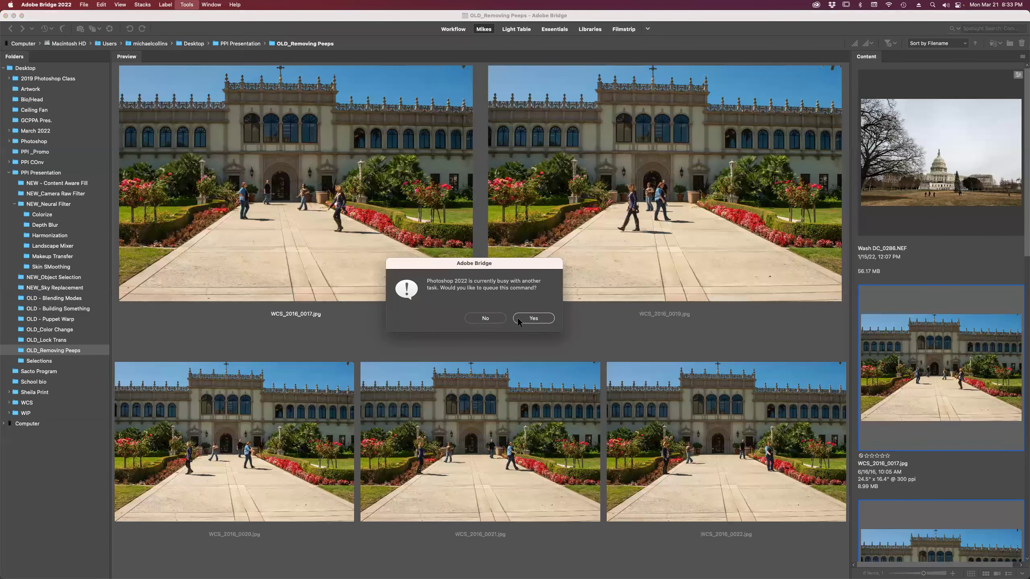
{"action": "left_click", "coordinate": [526, 319]}
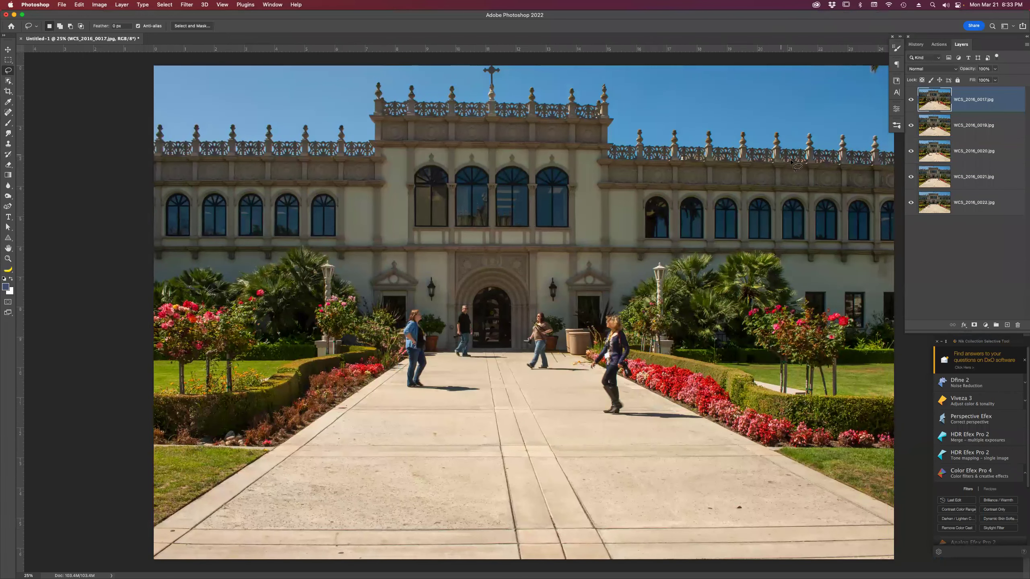
Select all five photo layers and auto-align them with the Auto projection
{"action": "left_click", "coordinate": [983, 202], "text": "shift"}
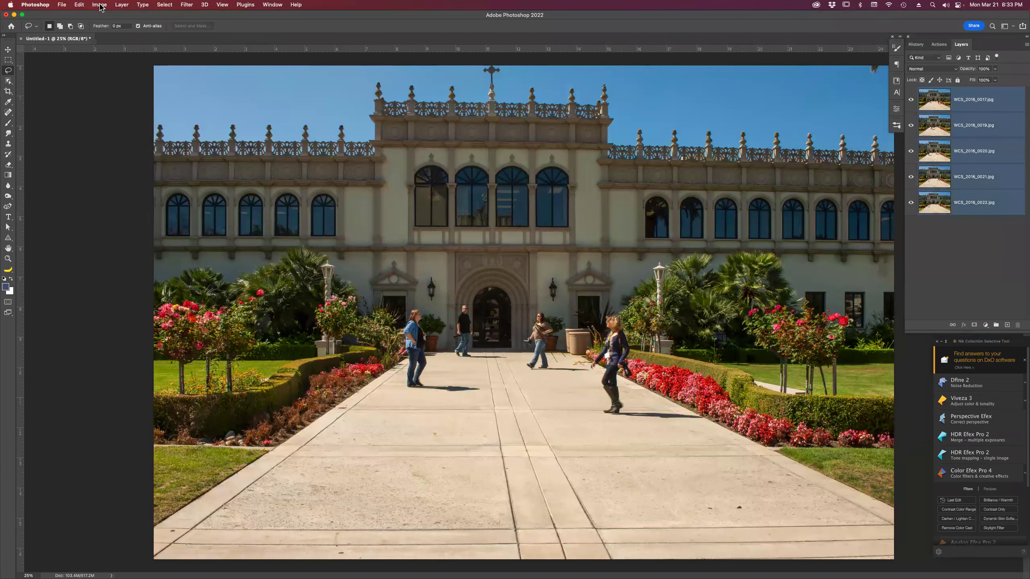
{"action": "left_click", "coordinate": [79, 5]}
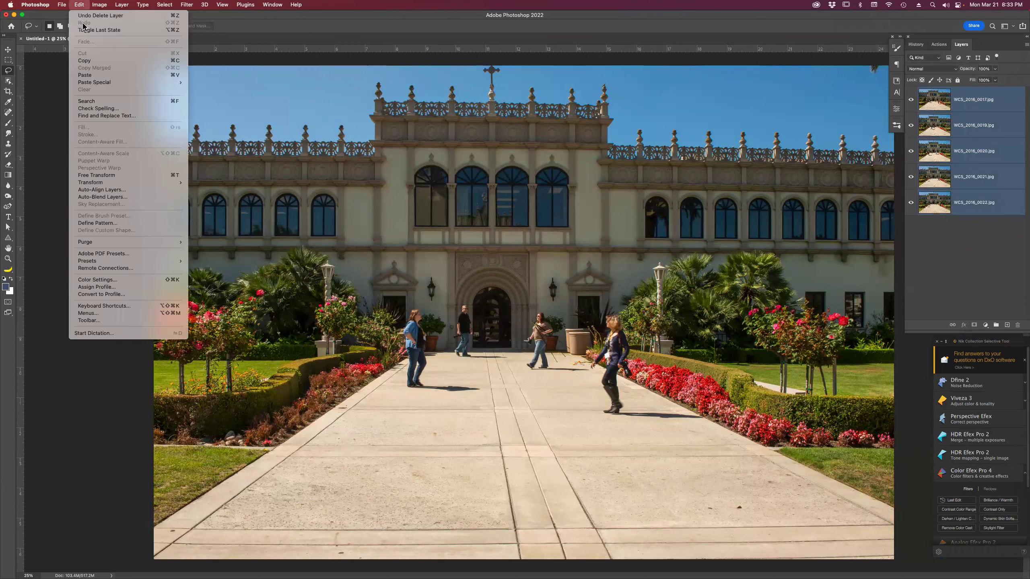
{"action": "left_click", "coordinate": [101, 190]}
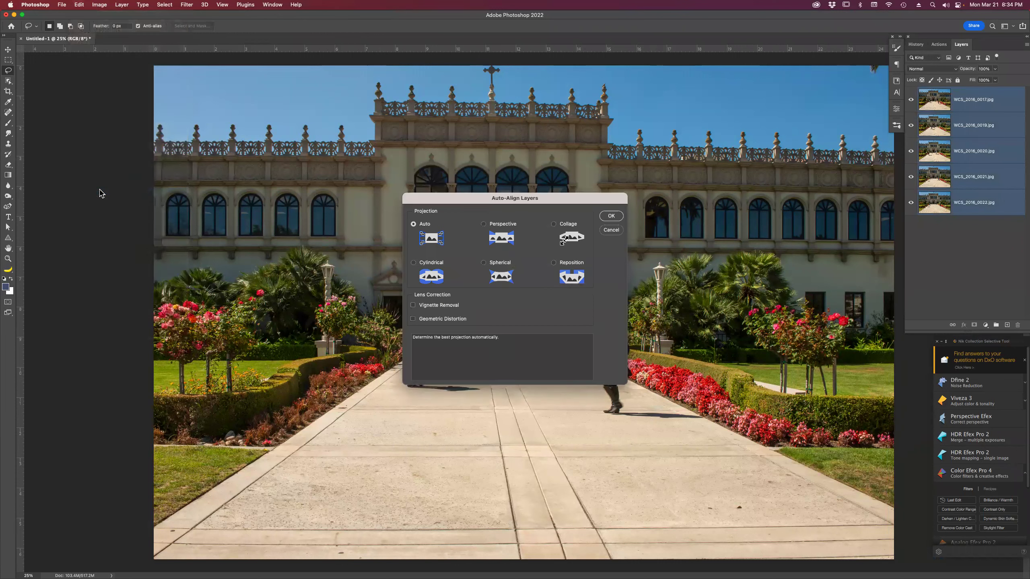
{"action": "left_click", "coordinate": [611, 215]}
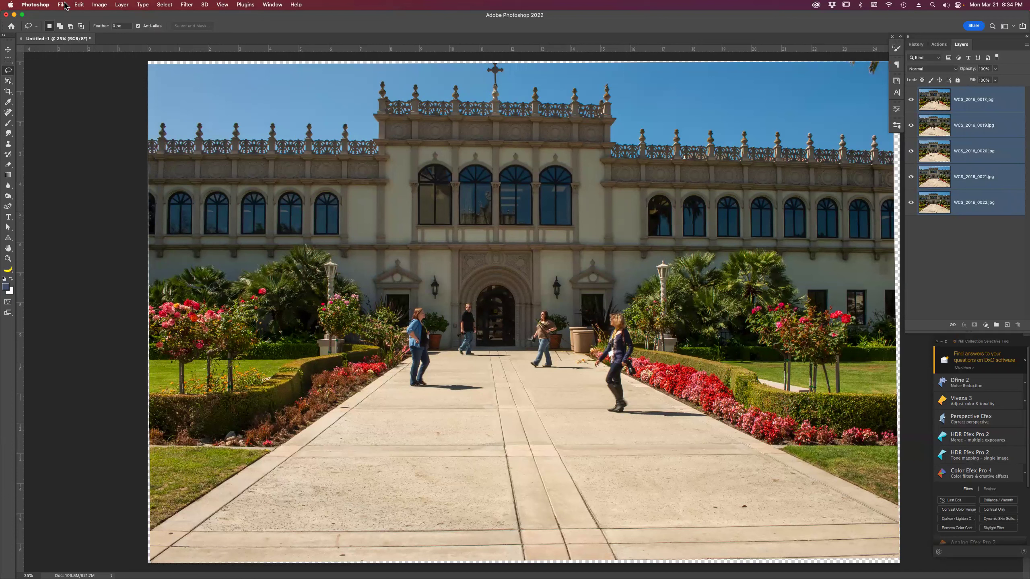
Try to add the open, unsaved document as source for the Statistics script, and cancel the script
{"action": "left_click", "coordinate": [64, 5]}
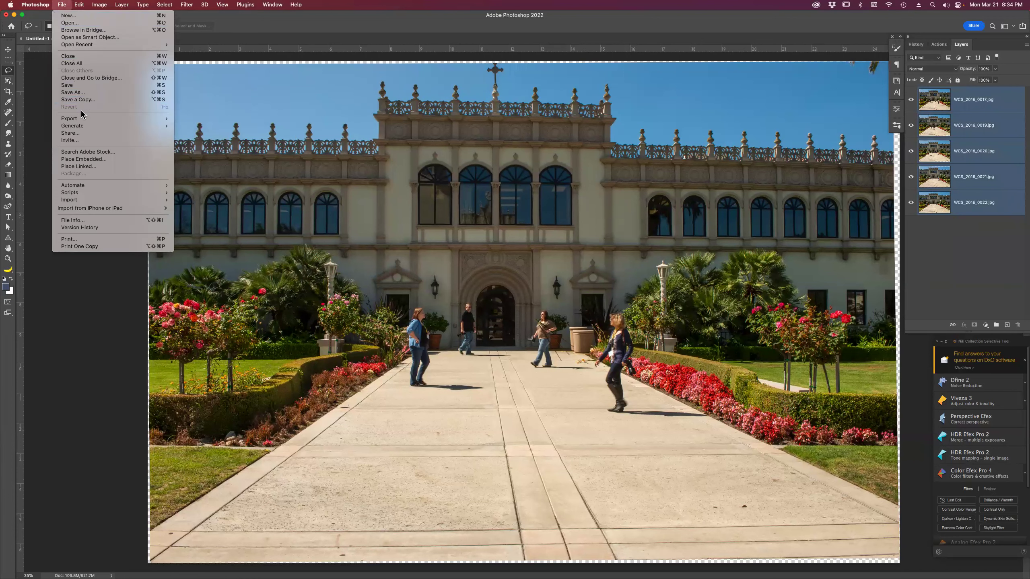
{"action": "mouse_move", "coordinate": [89, 192]}
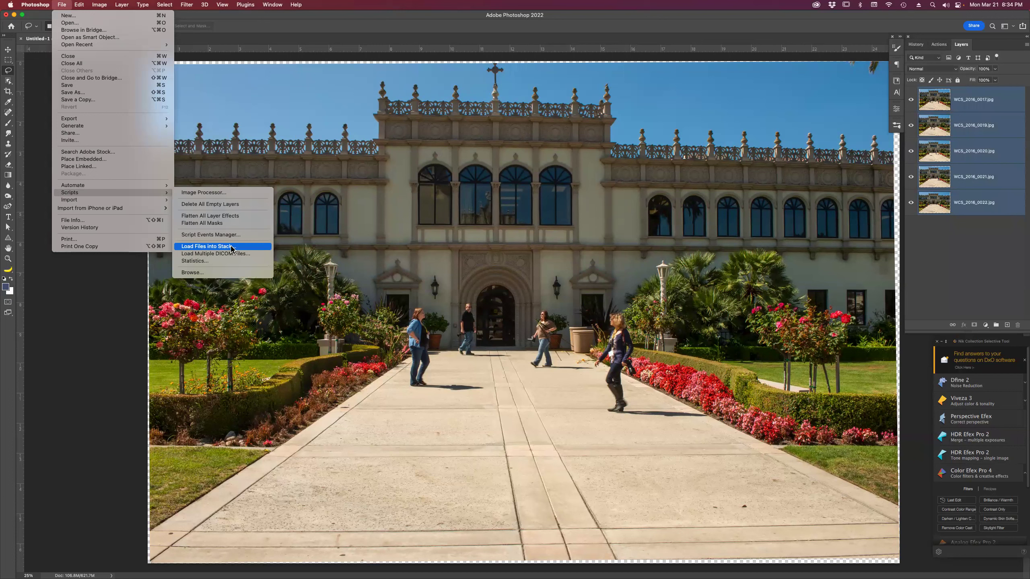
{"action": "left_click", "coordinate": [226, 261]}
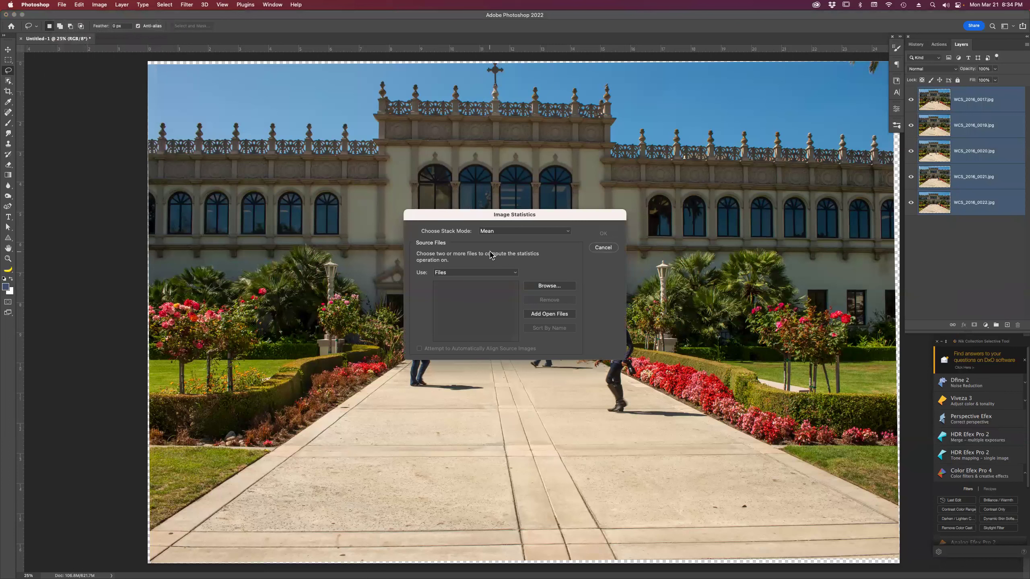
{"action": "left_click", "coordinate": [551, 315]}
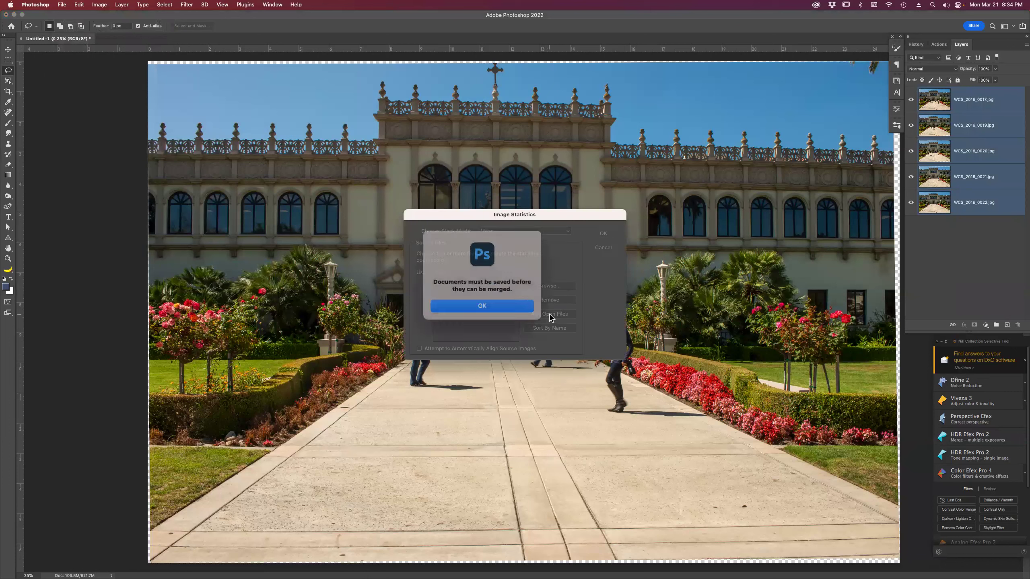
{"action": "left_click", "coordinate": [499, 305]}
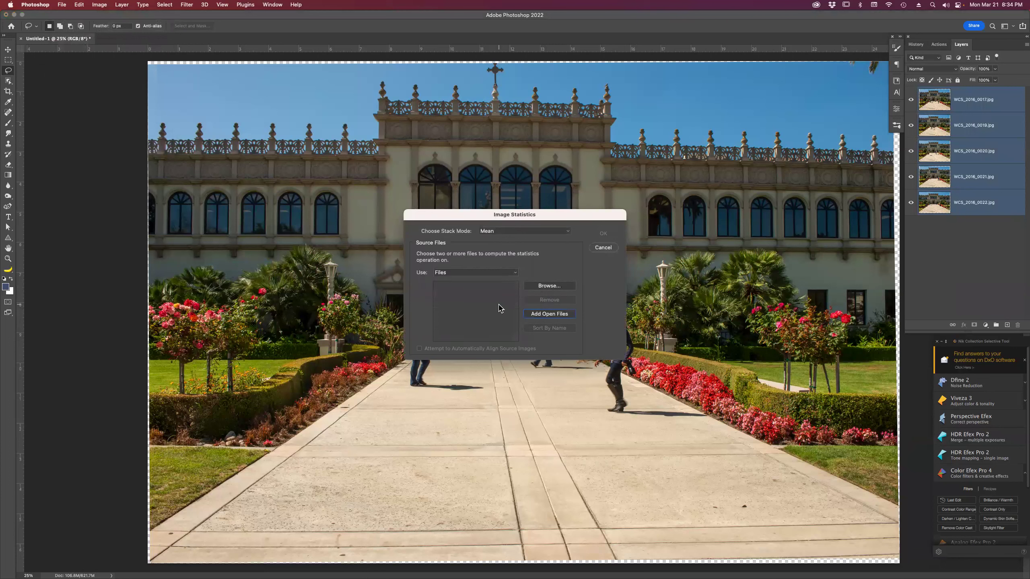
{"action": "left_click", "coordinate": [602, 247]}
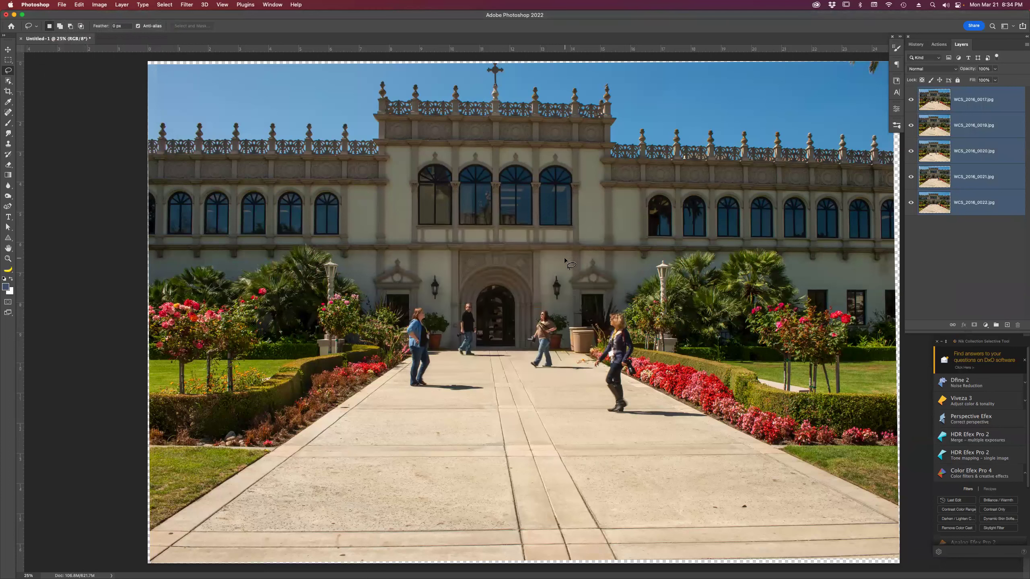
Close the document without saving and start the Statistics script with no document open
{"action": "key", "text": "super+w"}
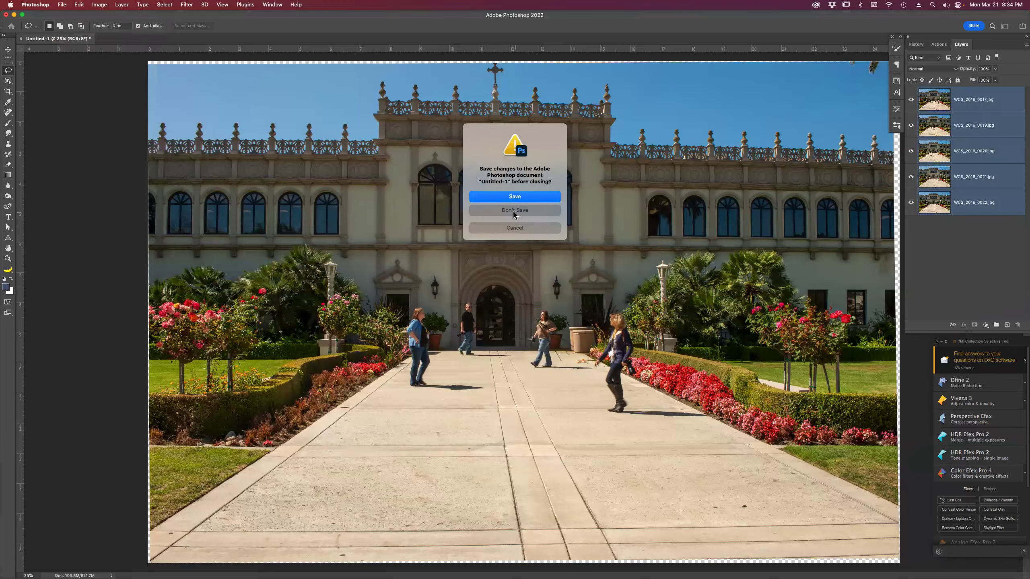
{"action": "left_click", "coordinate": [513, 211]}
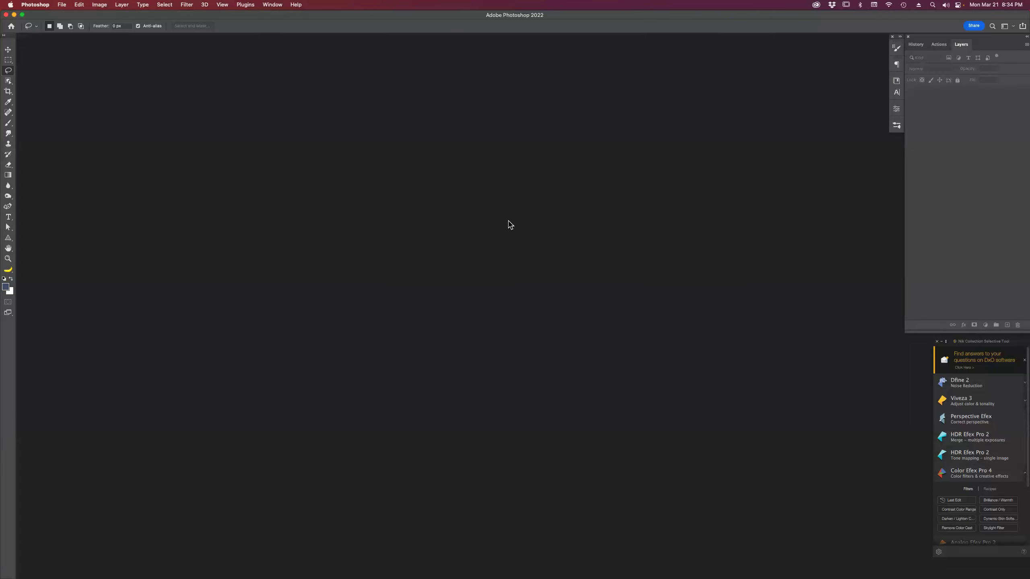
{"action": "left_click", "coordinate": [80, 4]}
{"action": "mouse_move", "coordinate": [61, 5]}
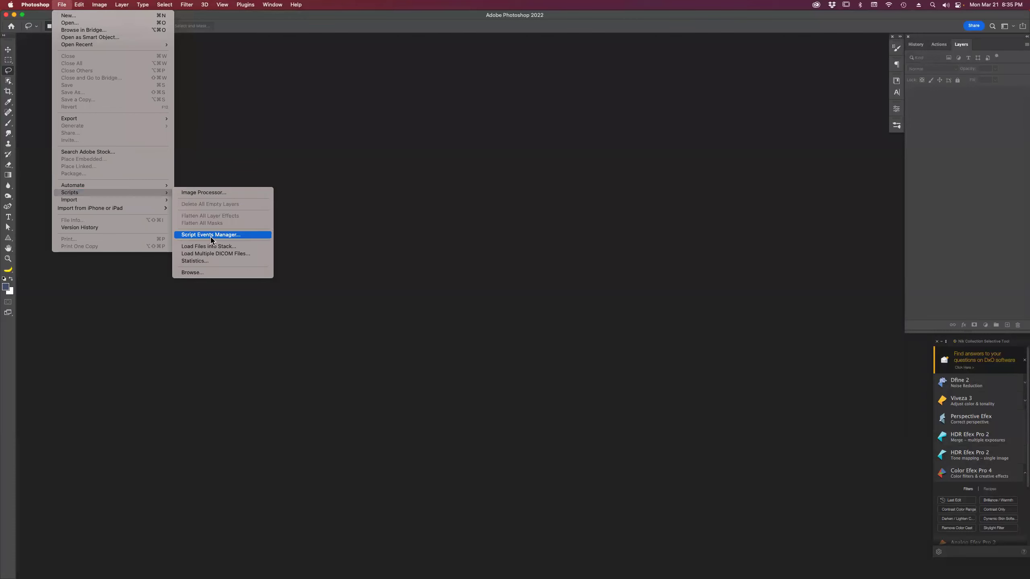
{"action": "left_click", "coordinate": [210, 262]}
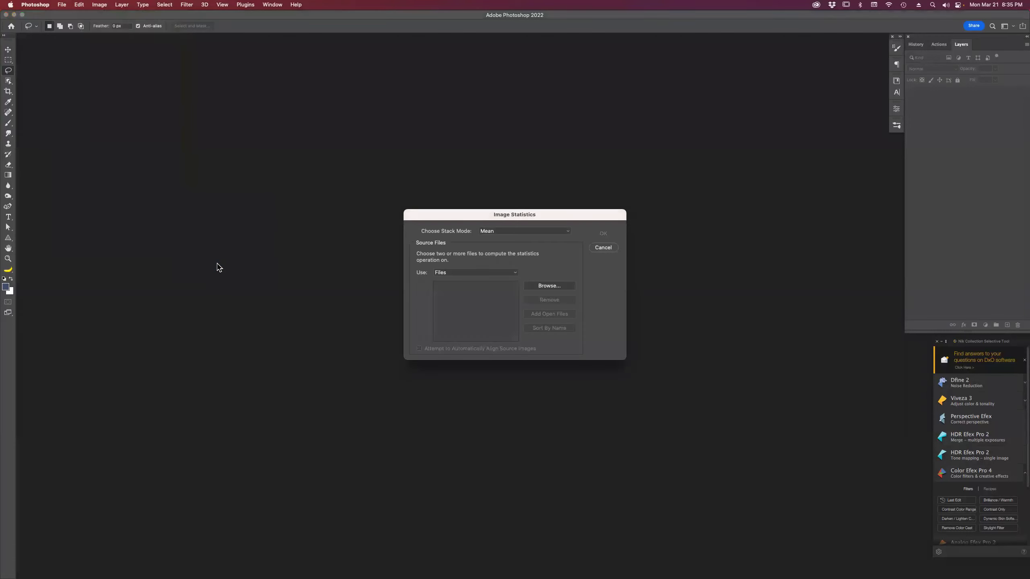
Run the Statistics script in Mean mode on the five WCS_2016 JPGs from the OLD_Removing Peeps folder, and close the result without saving
{"action": "left_click", "coordinate": [546, 288]}
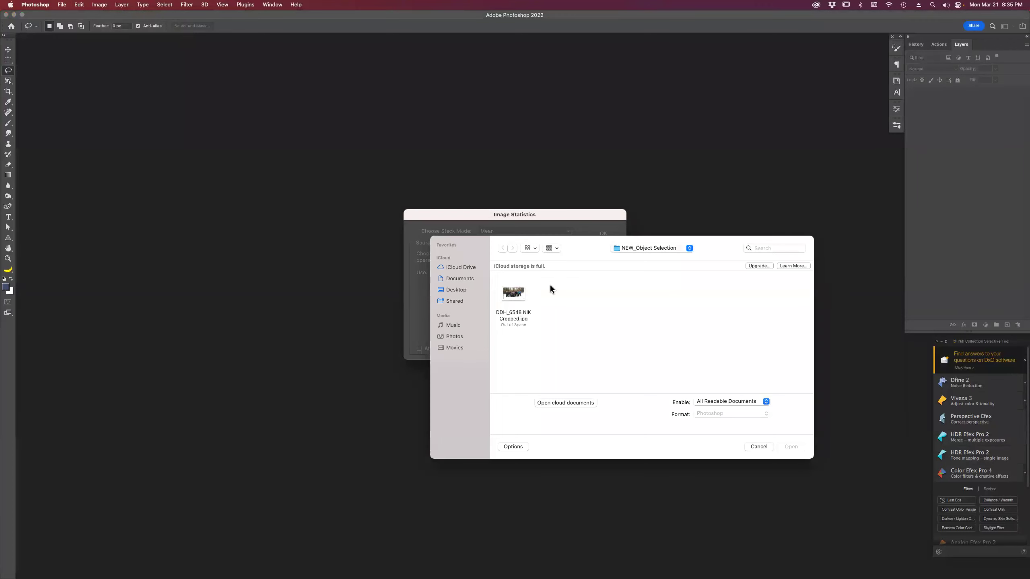
{"action": "left_click", "coordinate": [631, 248]}
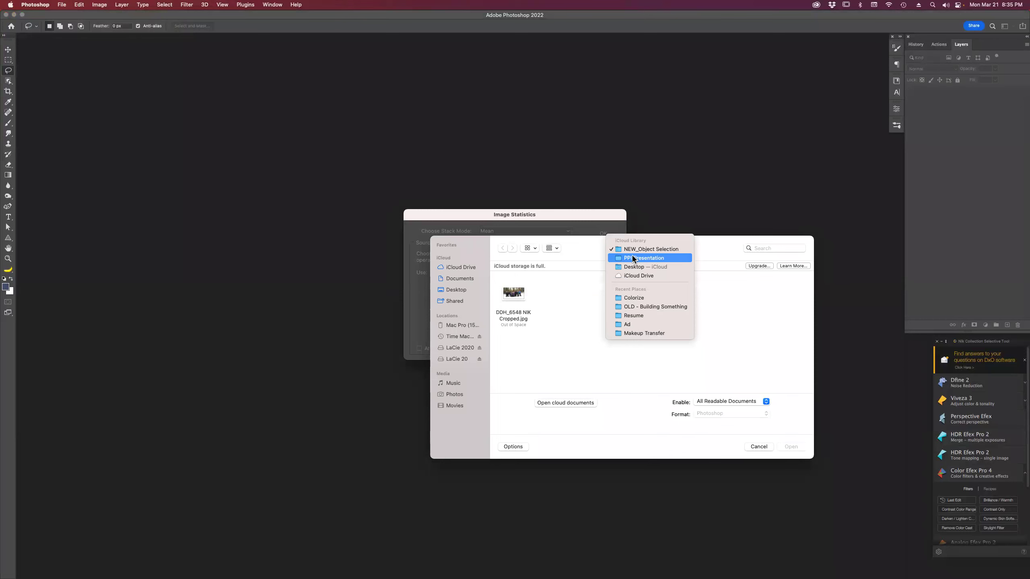
{"action": "left_click", "coordinate": [632, 258]}
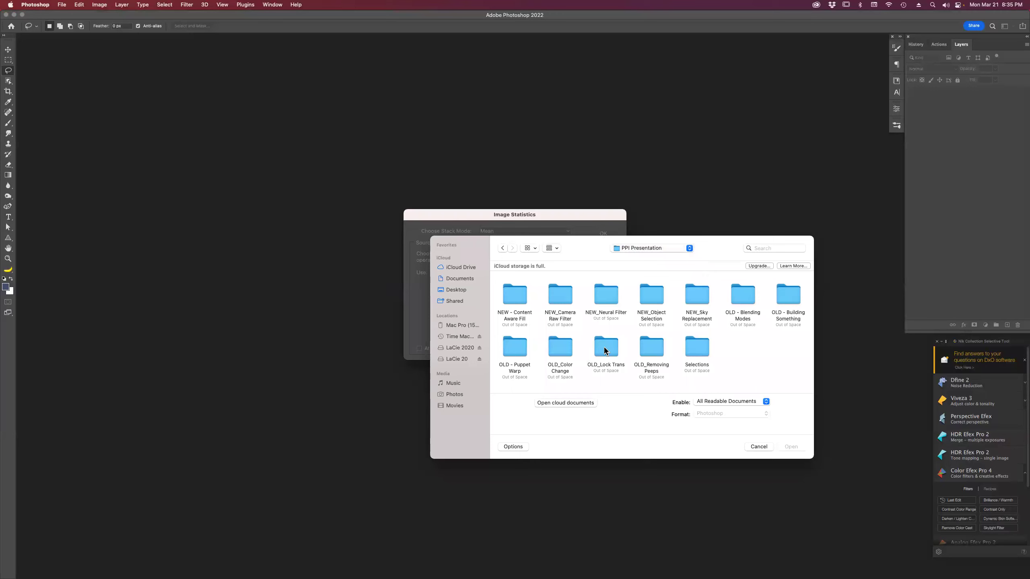
{"action": "double_click", "coordinate": [656, 345]}
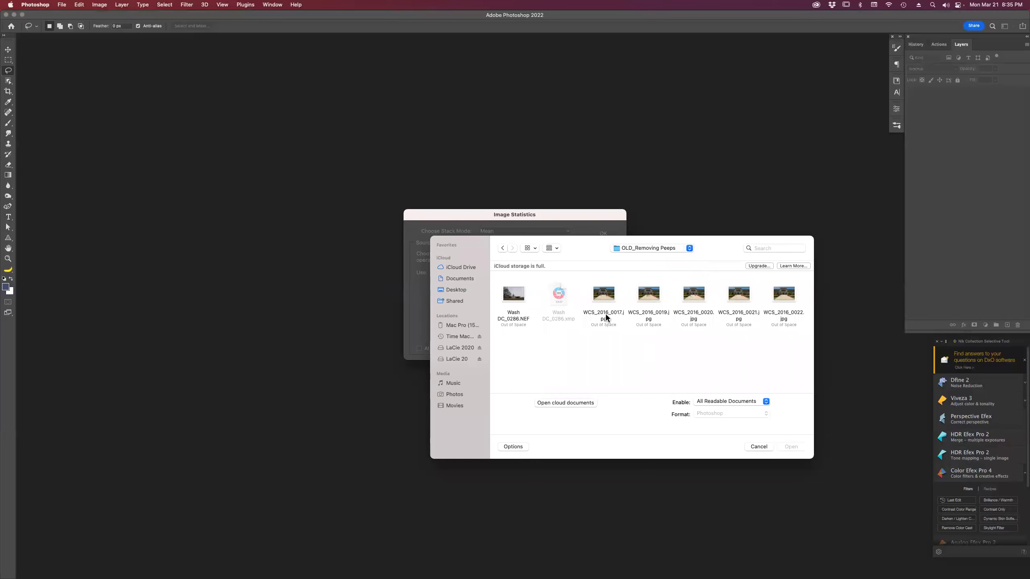
{"action": "key", "text": "super+a"}
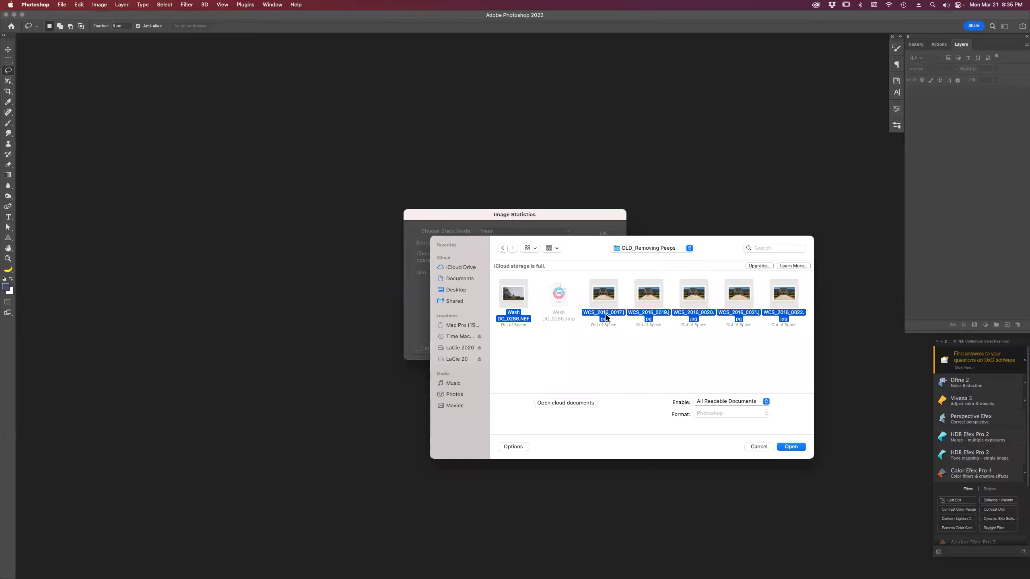
{"action": "left_click", "coordinate": [514, 299], "text": "super"}
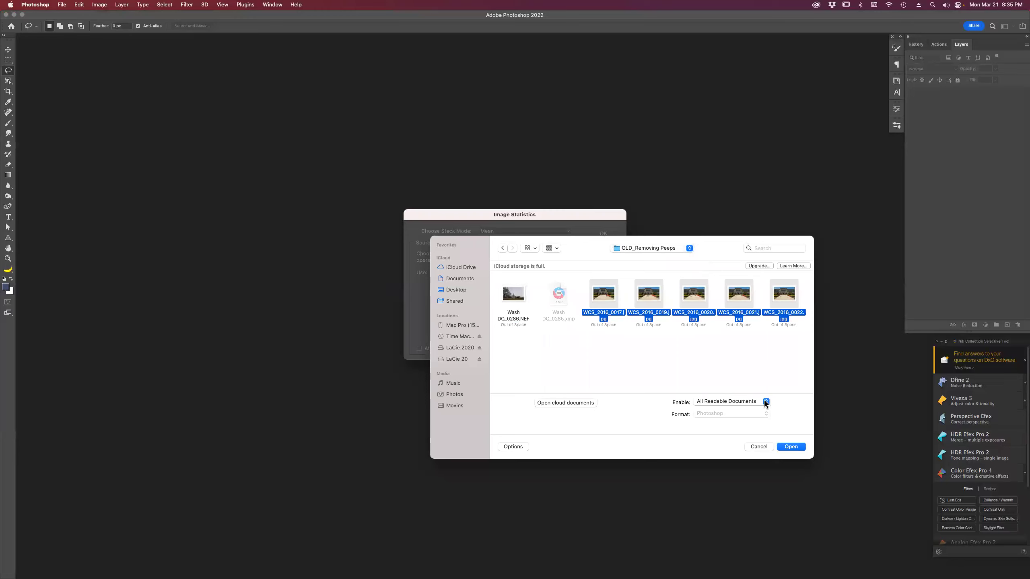
{"action": "left_click", "coordinate": [792, 447]}
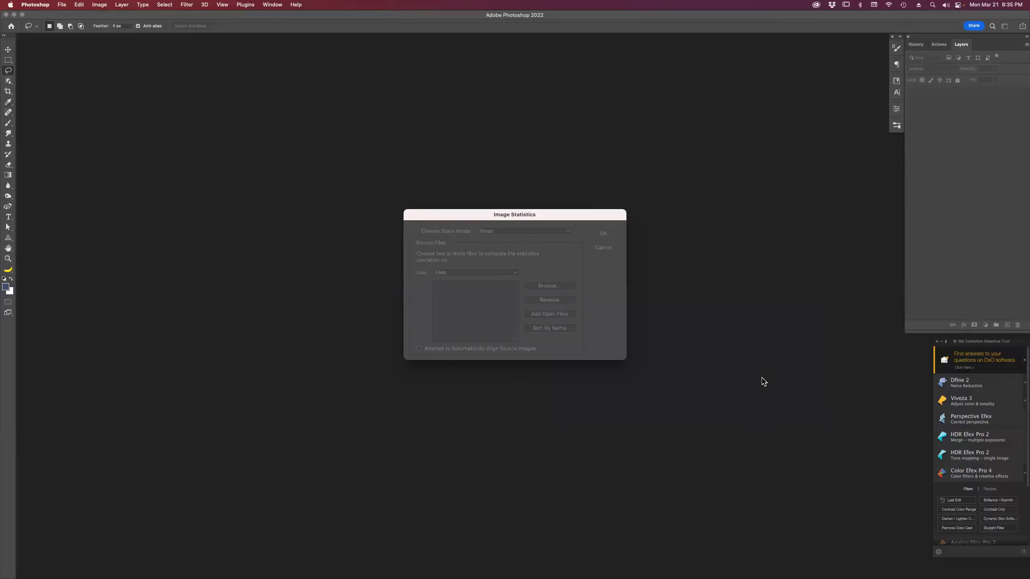
{"action": "left_click", "coordinate": [610, 234]}
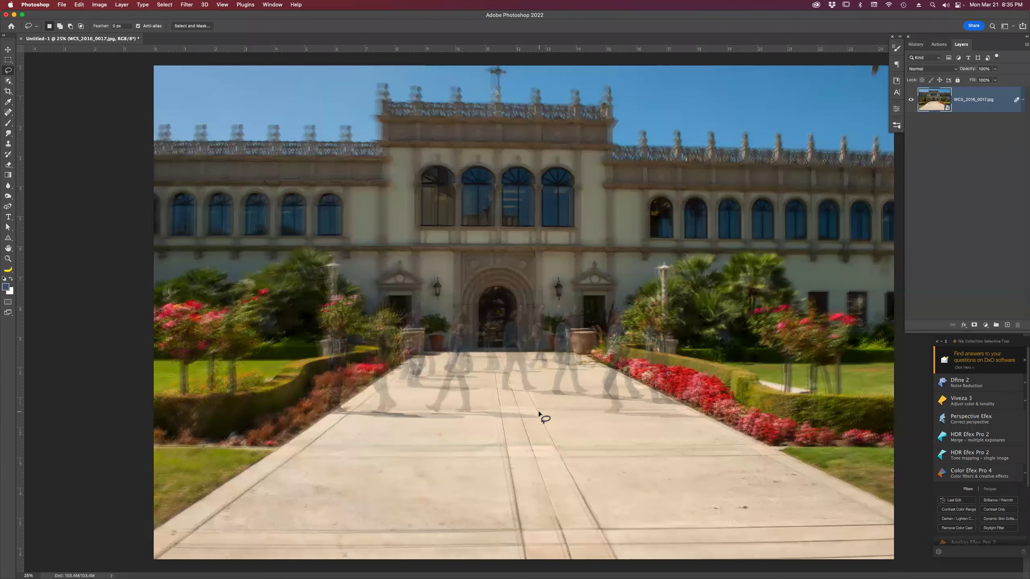
{"action": "key", "text": "super+w"}
{"action": "key", "text": "super+d"}
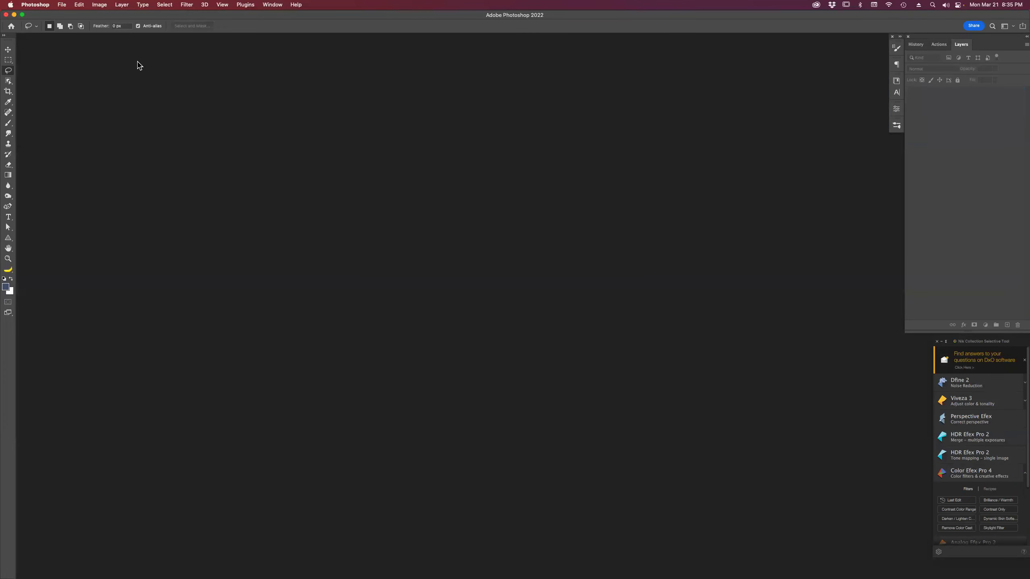
Start the Statistics script again and set its stack mode to Median
{"action": "left_click", "coordinate": [79, 5]}
{"action": "mouse_move", "coordinate": [65, 6]}
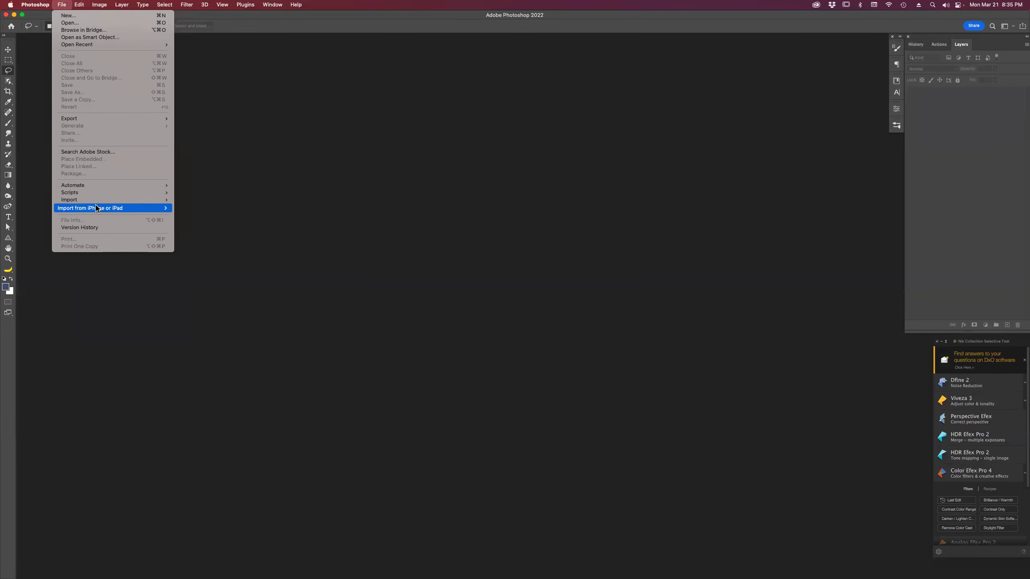
{"action": "mouse_move", "coordinate": [103, 193]}
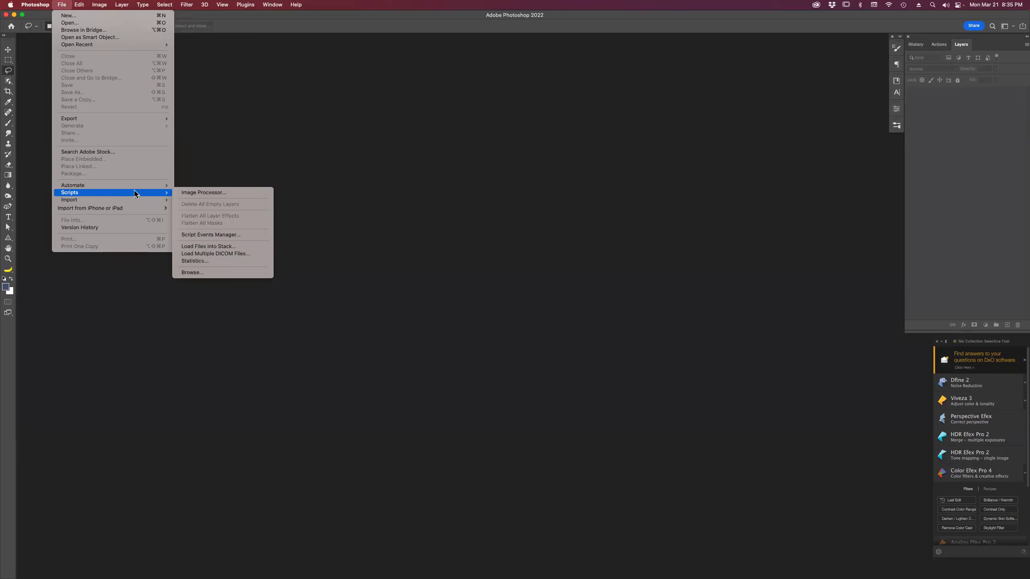
{"action": "left_click", "coordinate": [225, 261]}
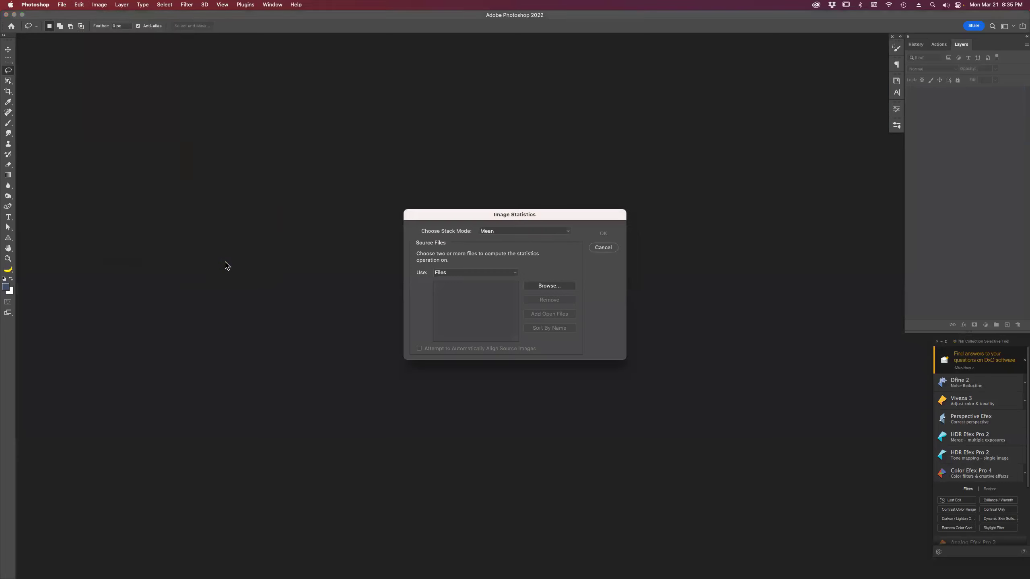
{"action": "left_click", "coordinate": [568, 231]}
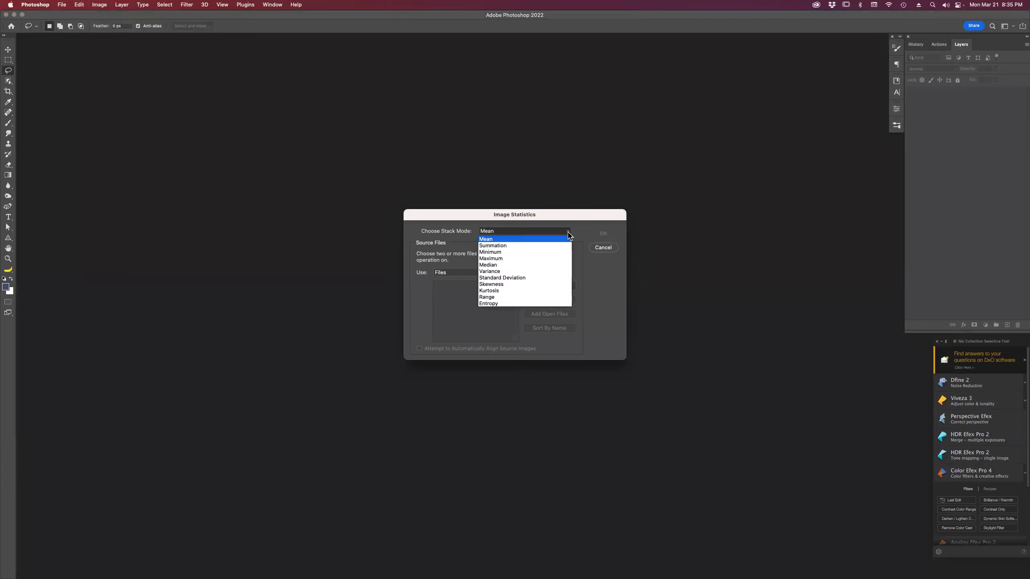
{"action": "left_click", "coordinate": [547, 265]}
{"action": "left_click", "coordinate": [544, 232]}
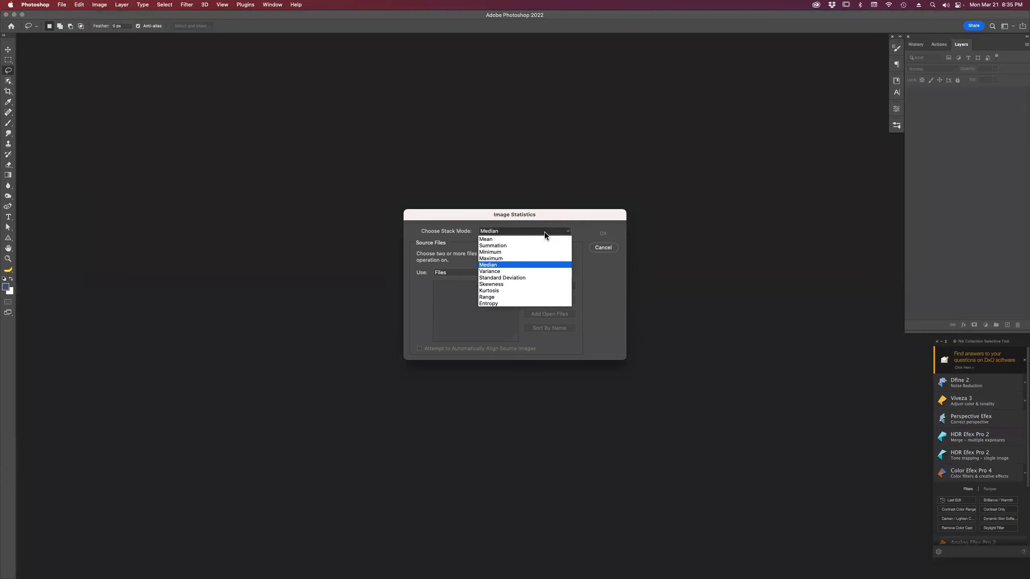
{"action": "key", "text": "Escape"}
Add the five WCS_2016 JPGs as source files and run the script with automatic alignment of the source images enabled
{"action": "left_click", "coordinate": [569, 287]}
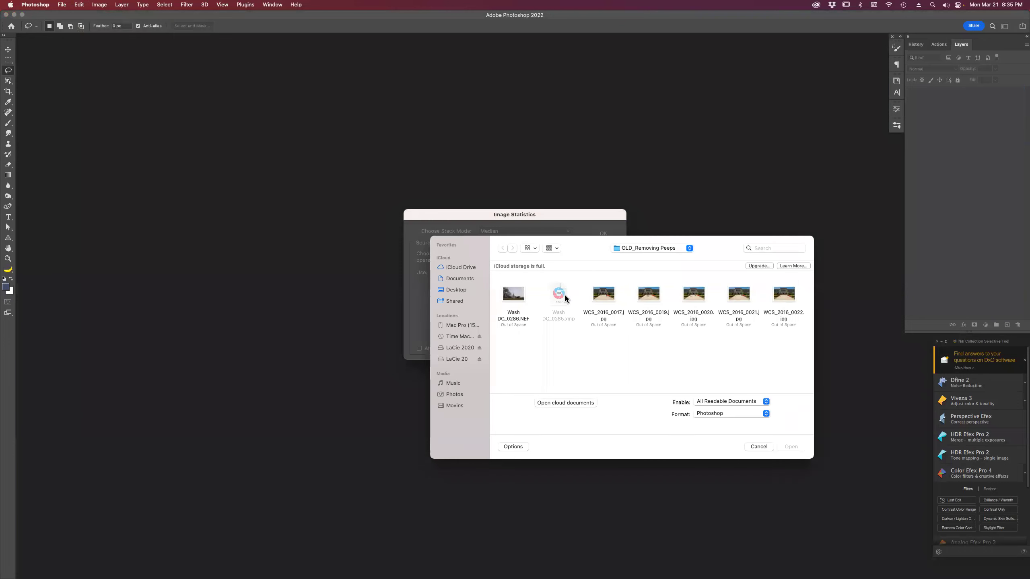
{"action": "key", "text": "super+a"}
{"action": "left_click", "coordinate": [516, 298], "text": "super"}
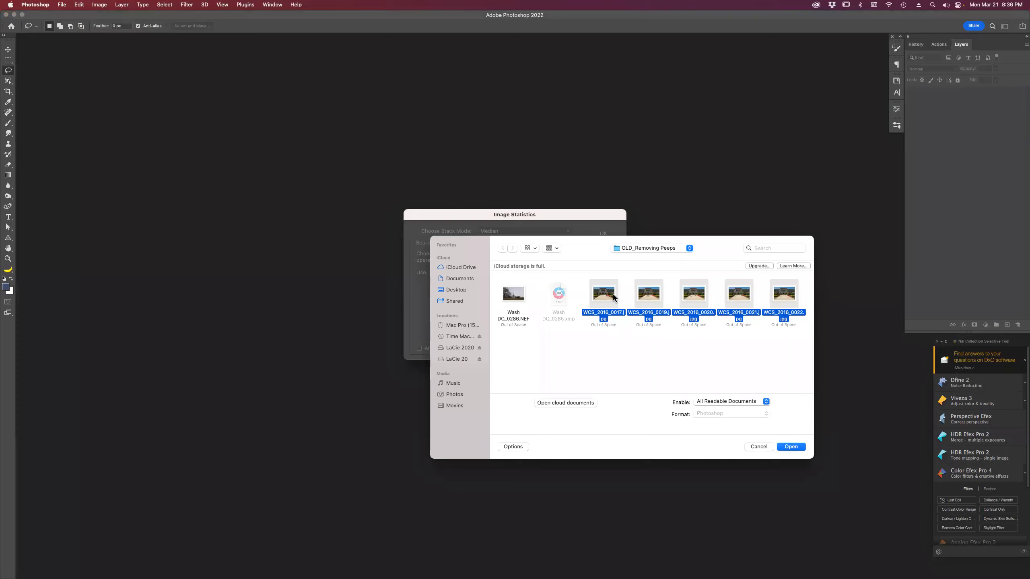
{"action": "left_click", "coordinate": [791, 447]}
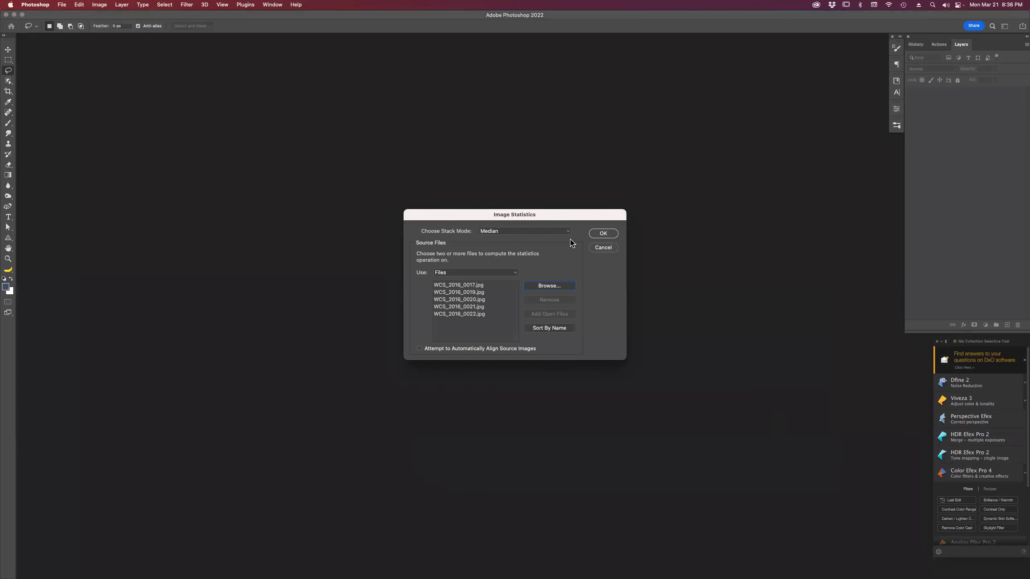
{"action": "left_click", "coordinate": [603, 234]}
{"action": "left_click", "coordinate": [420, 349]}
{"action": "left_click", "coordinate": [603, 233]}
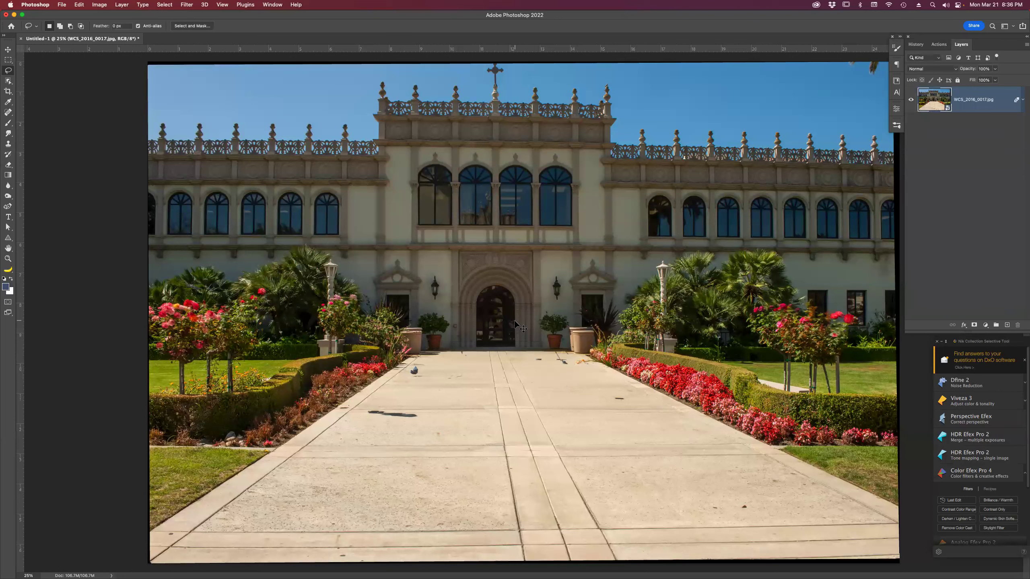
Close the document without saving, switch to Adobe Bridge and open Pismo Pier 2018_0054.NEF from the NEW_Camera Raw Filter folder in Camera Raw
{"action": "key", "text": "super+w"}
{"action": "key", "text": "super+d"}
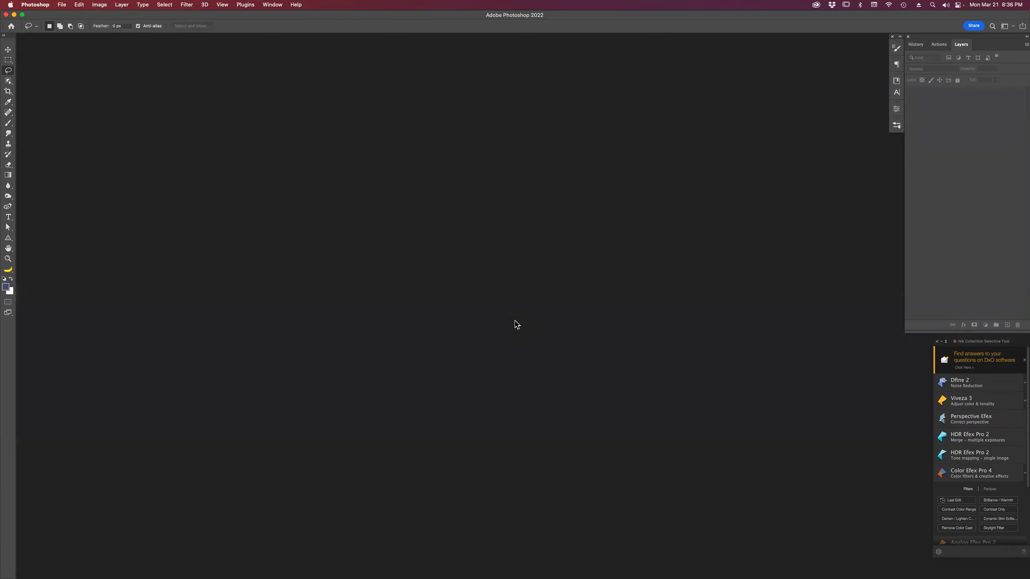
{"action": "left_click", "coordinate": [480, 561]}
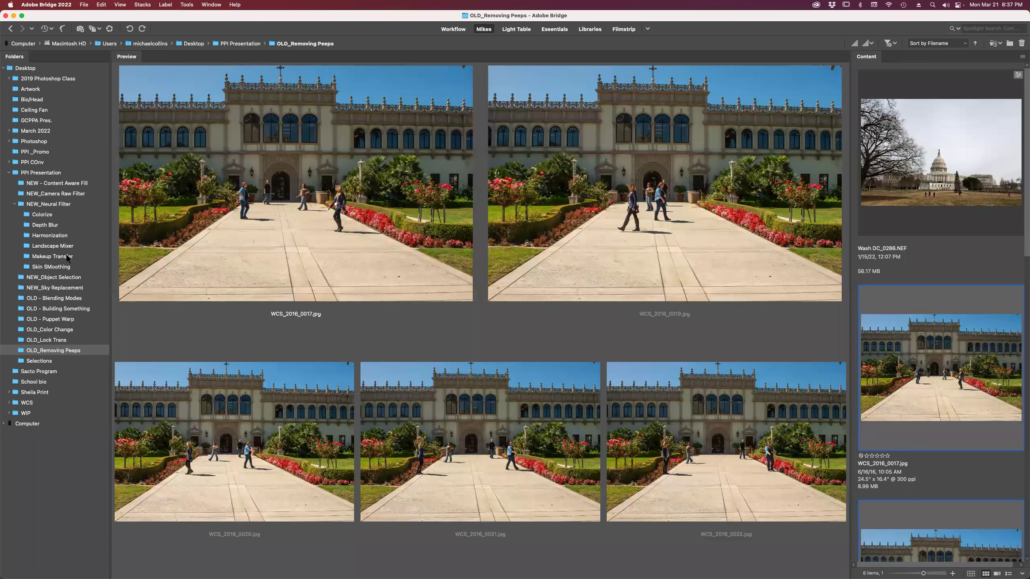
{"action": "left_click", "coordinate": [65, 194]}
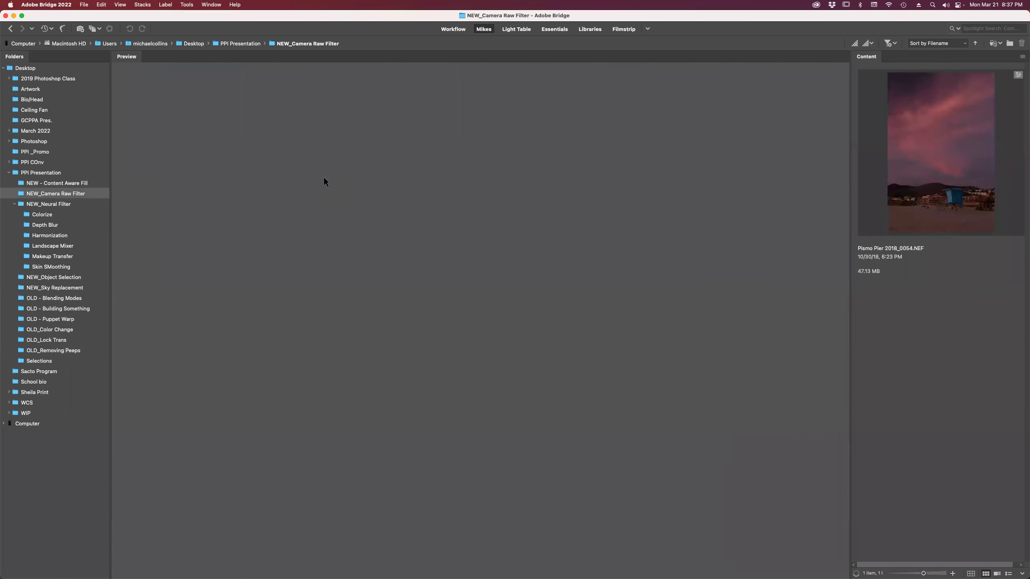
{"action": "double_click", "coordinate": [946, 147]}
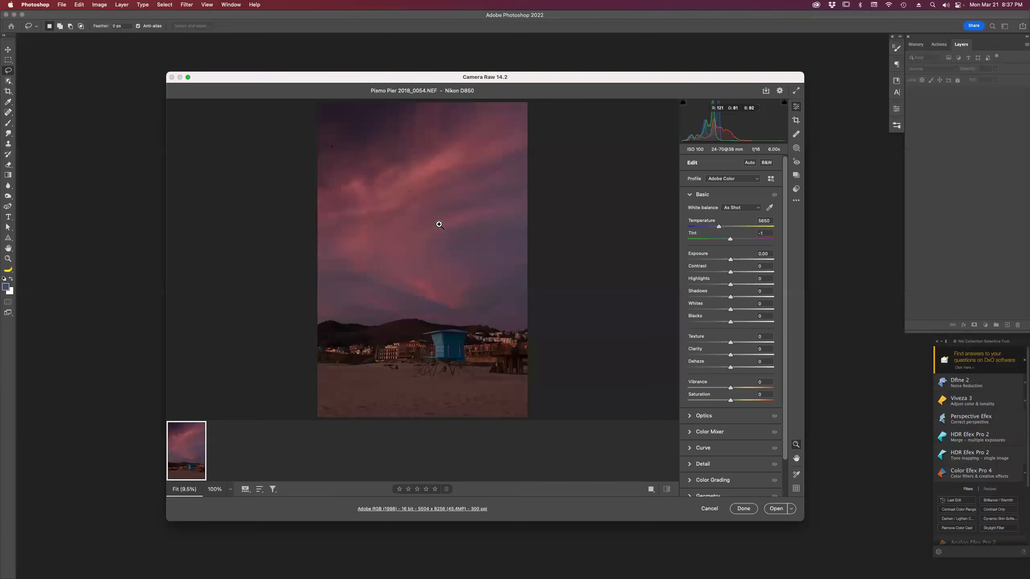
Enhance the Pismo Pier photo with Raw Details enabled and Super Resolution off
{"action": "right_click", "coordinate": [425, 202]}
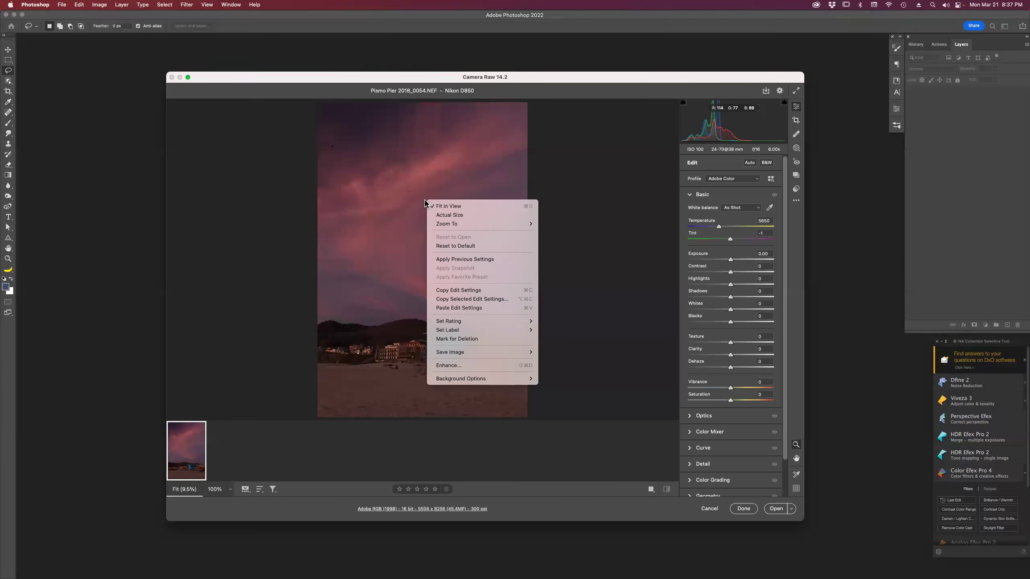
{"action": "left_click", "coordinate": [461, 366]}
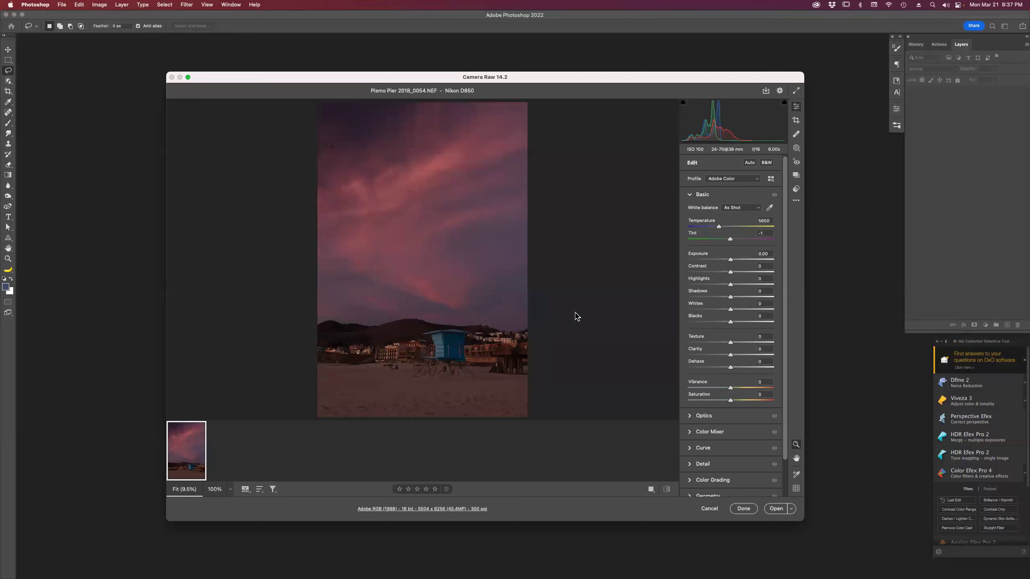
{"action": "right_click", "coordinate": [428, 281]}
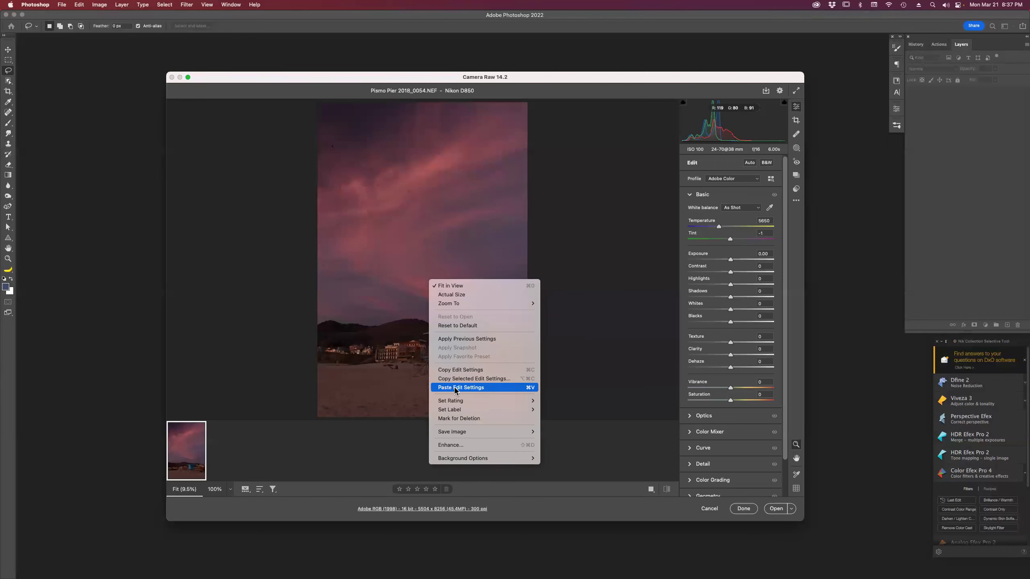
{"action": "left_click", "coordinate": [465, 445]}
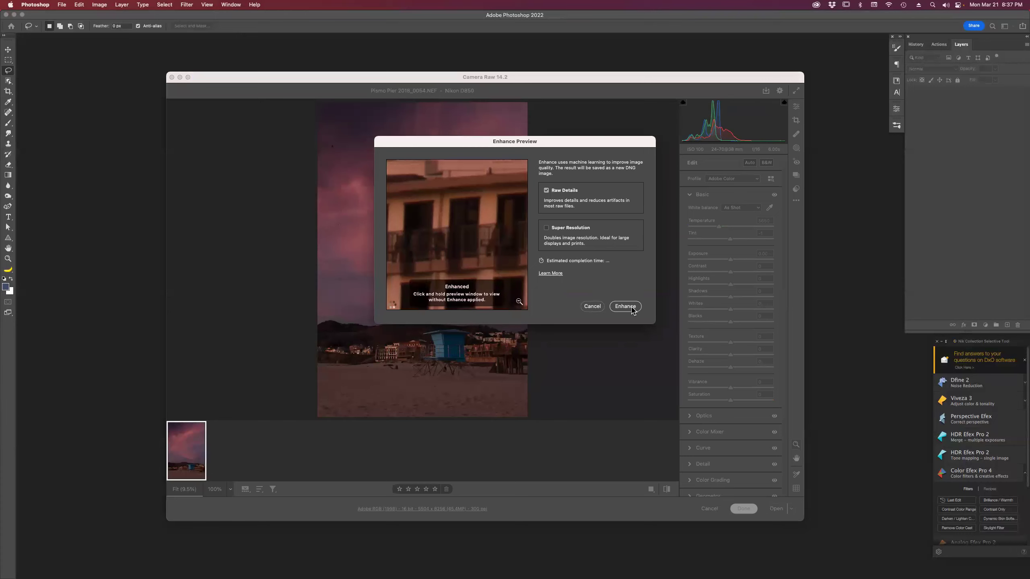
{"action": "left_click", "coordinate": [626, 307]}
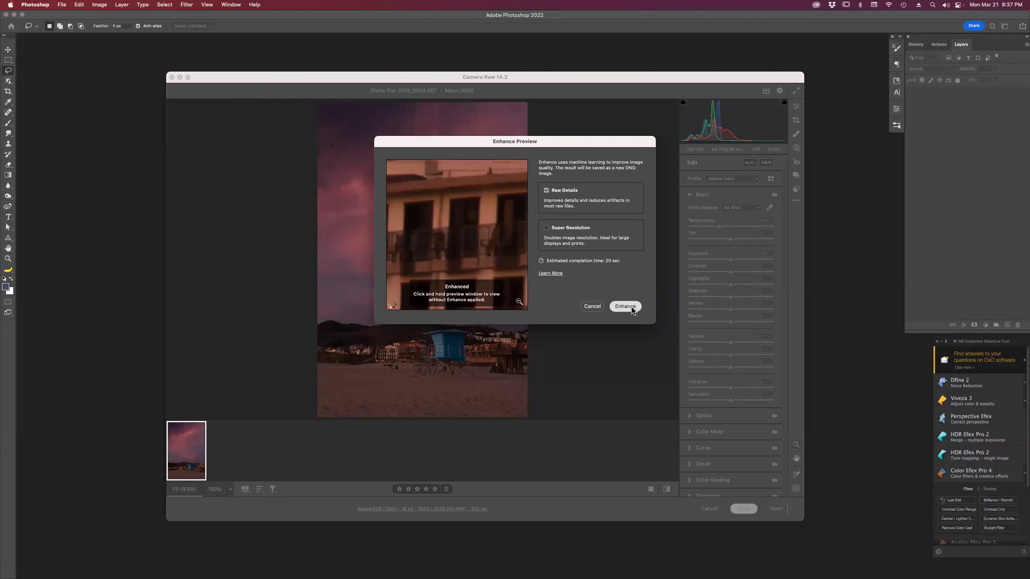